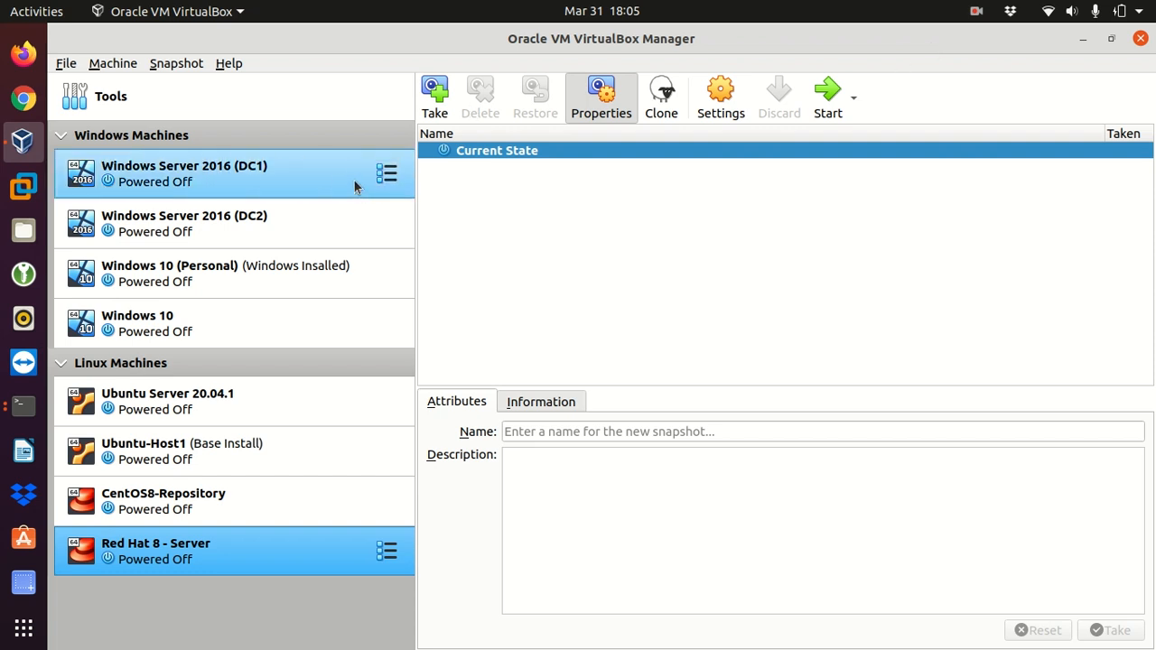
# Step: Start creating a new virtual machine named "CentOS 8 - Server" and proceed to its memory size
pyautogui.click(112, 63)
pyautogui.click(120, 81)
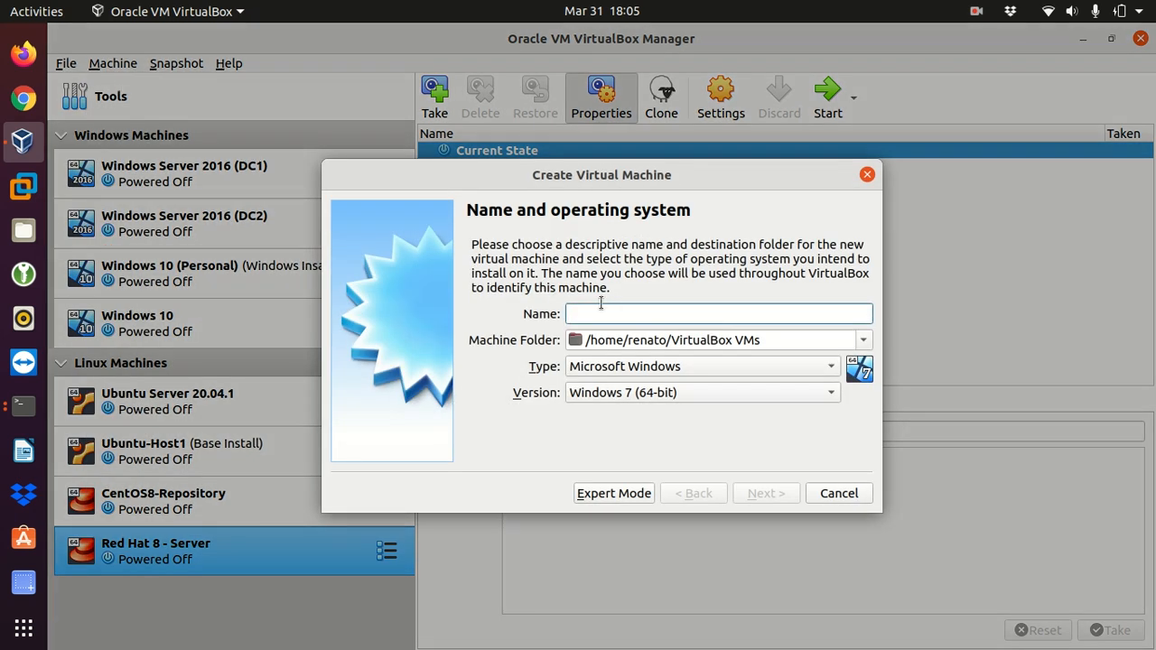
pyautogui.write('Ce')
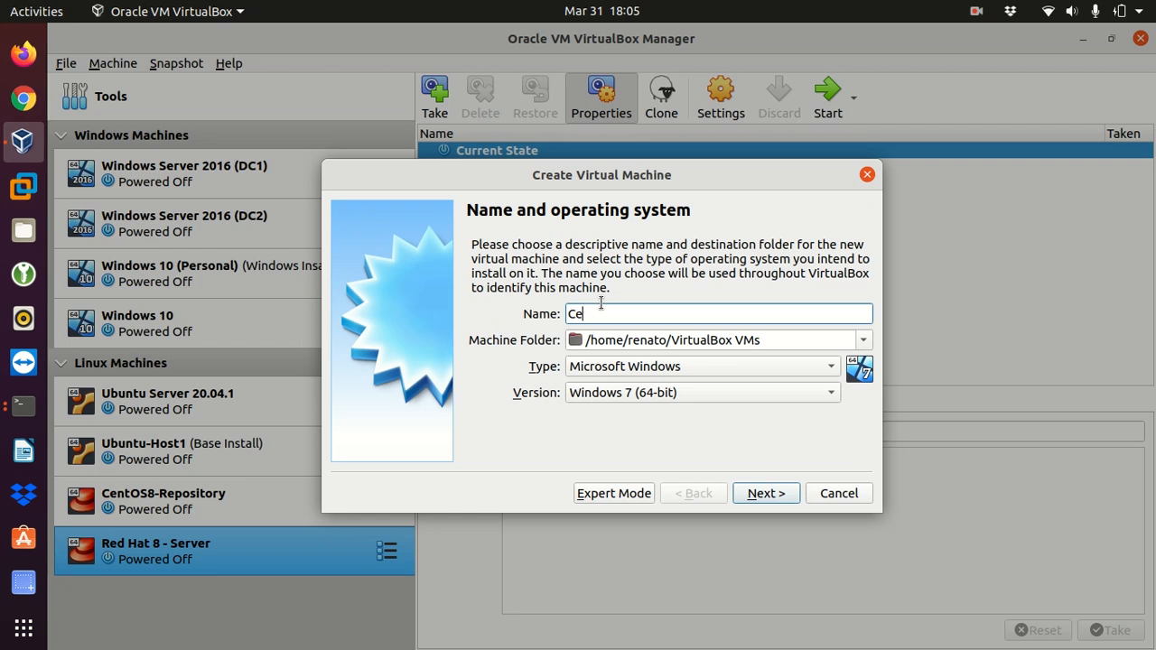
pyautogui.write('ntOS 8')
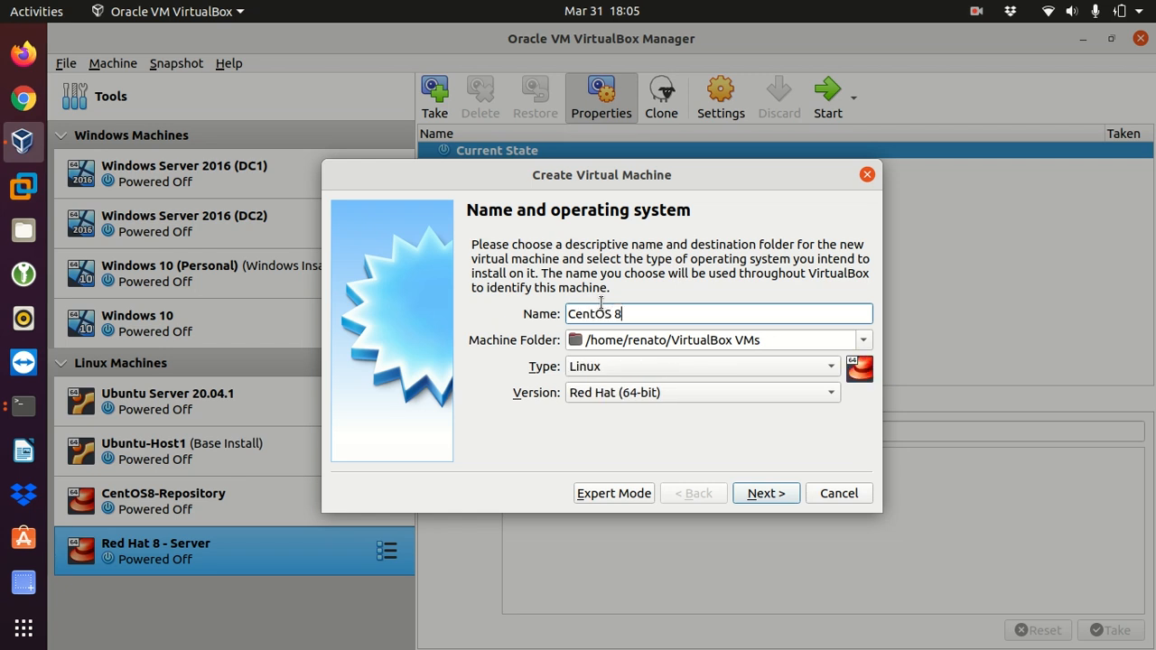
pyautogui.write(' - Server')
pyautogui.click(759, 498)
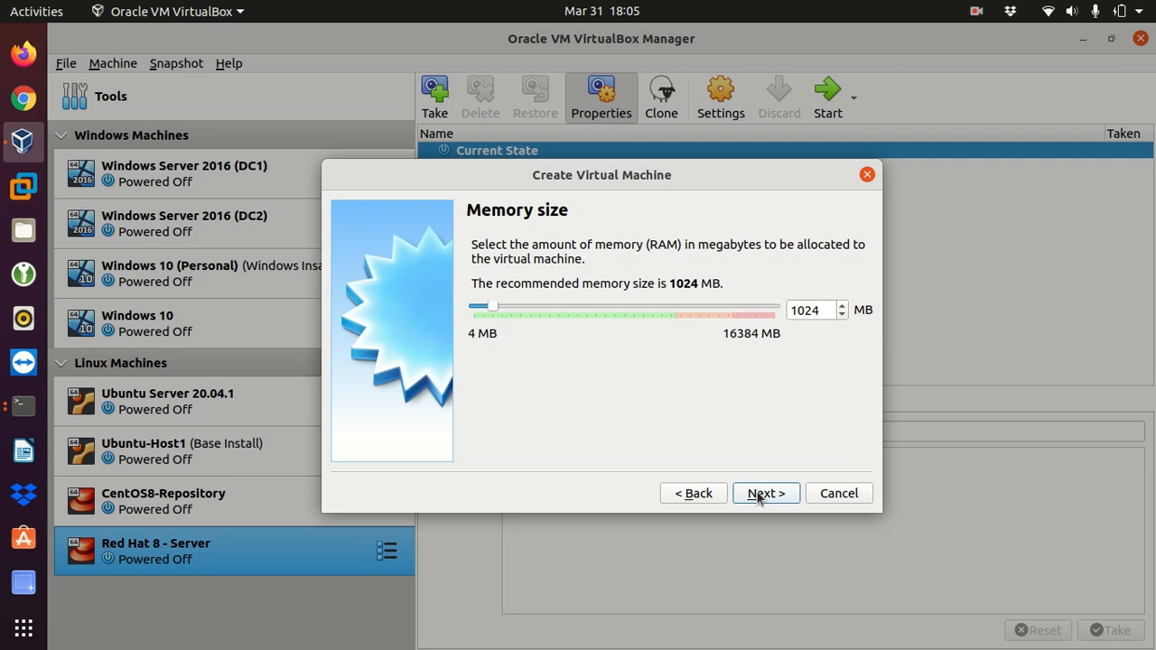
# Step: Set the new virtual machine's memory size to 2048 MB and continue to the hard disk choice
pyautogui.moveTo(829, 310); pyautogui.dragTo(769, 312)
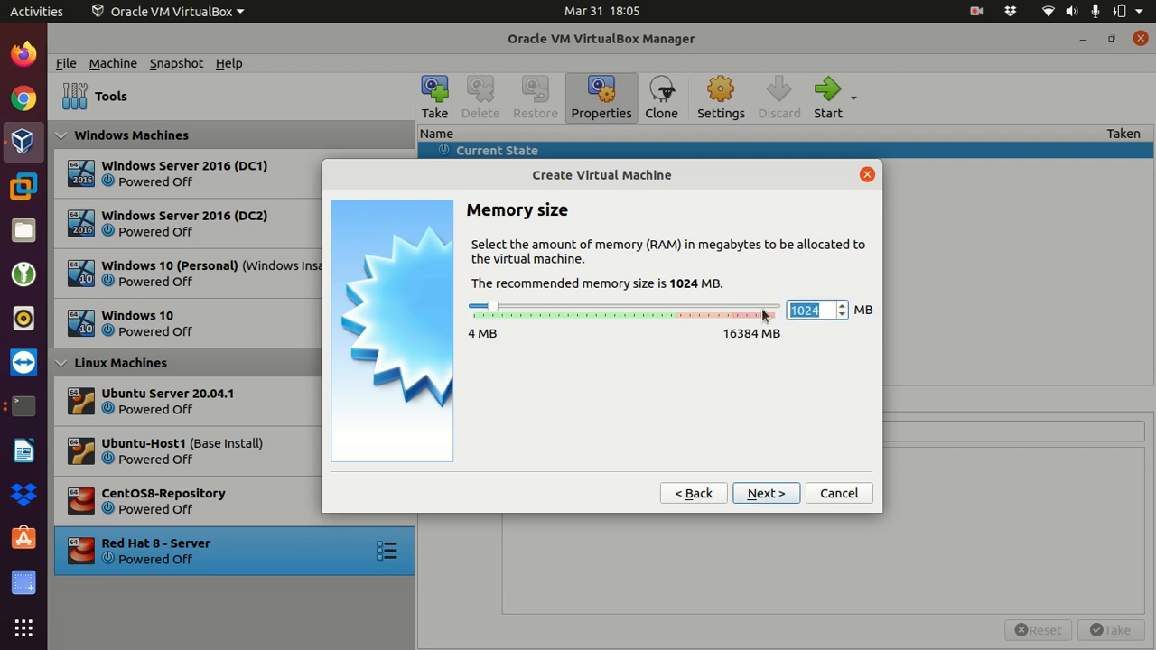
pyautogui.write('2014')
pyautogui.press('BackSpace')
pyautogui.press('BackSpace')
pyautogui.write('48')
pyautogui.press('BackSpace')
pyautogui.write('8')
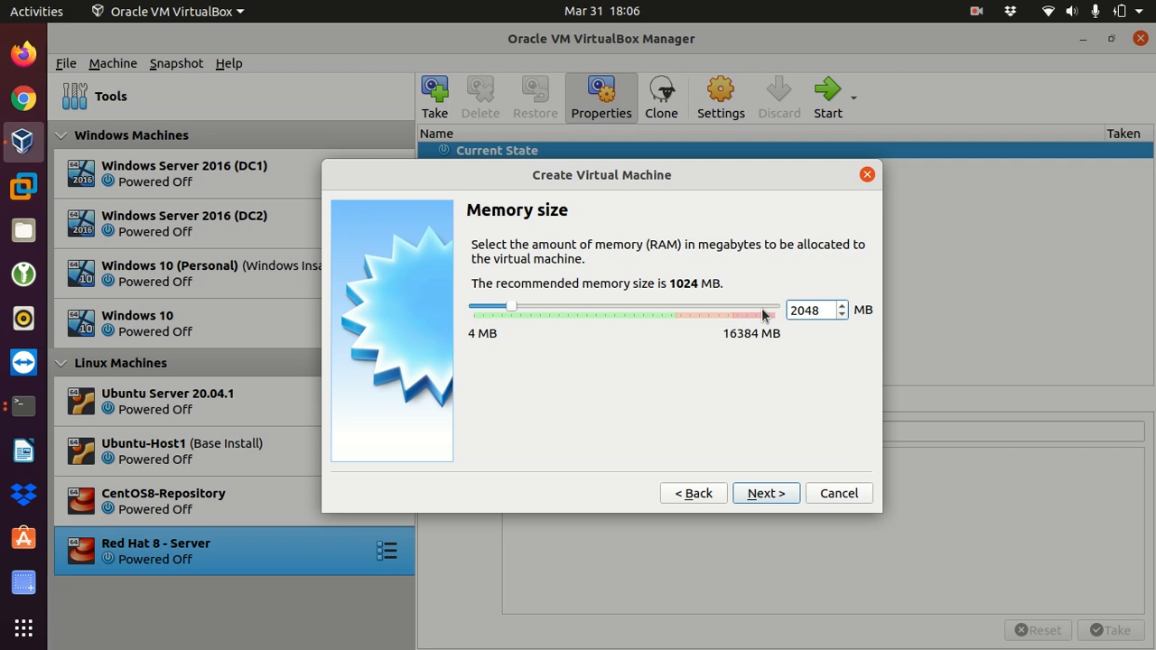
pyautogui.click(761, 494)
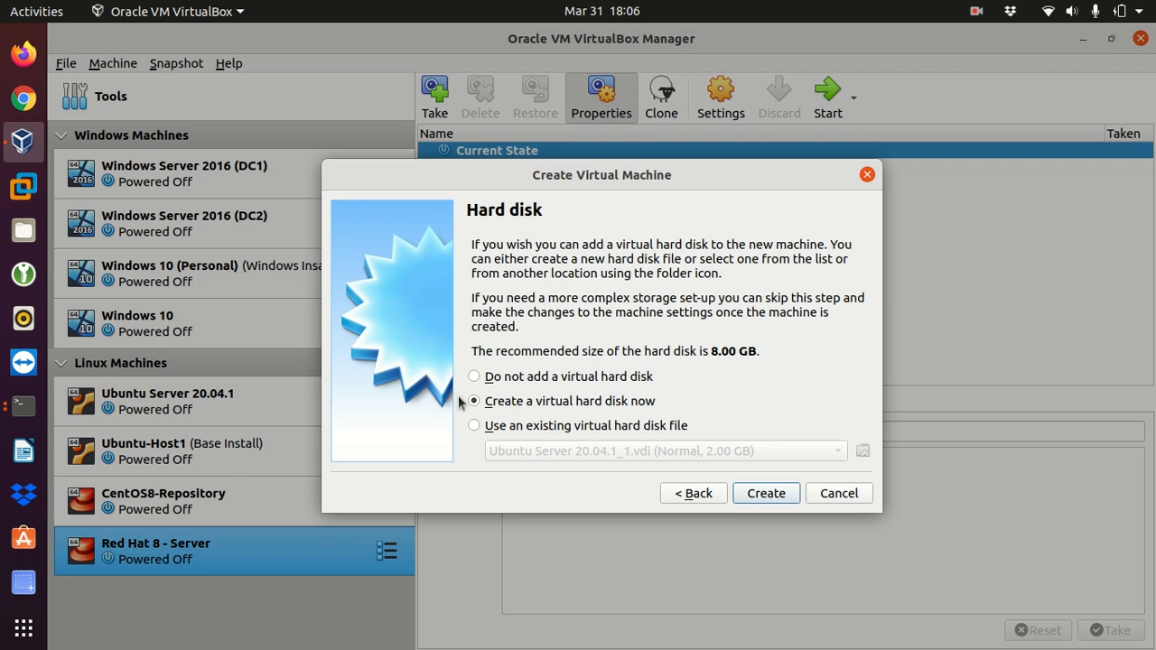
# Step: Create a dynamically allocated VDI virtual hard disk of 12 GB for the new virtual machine
pyautogui.click(759, 496)
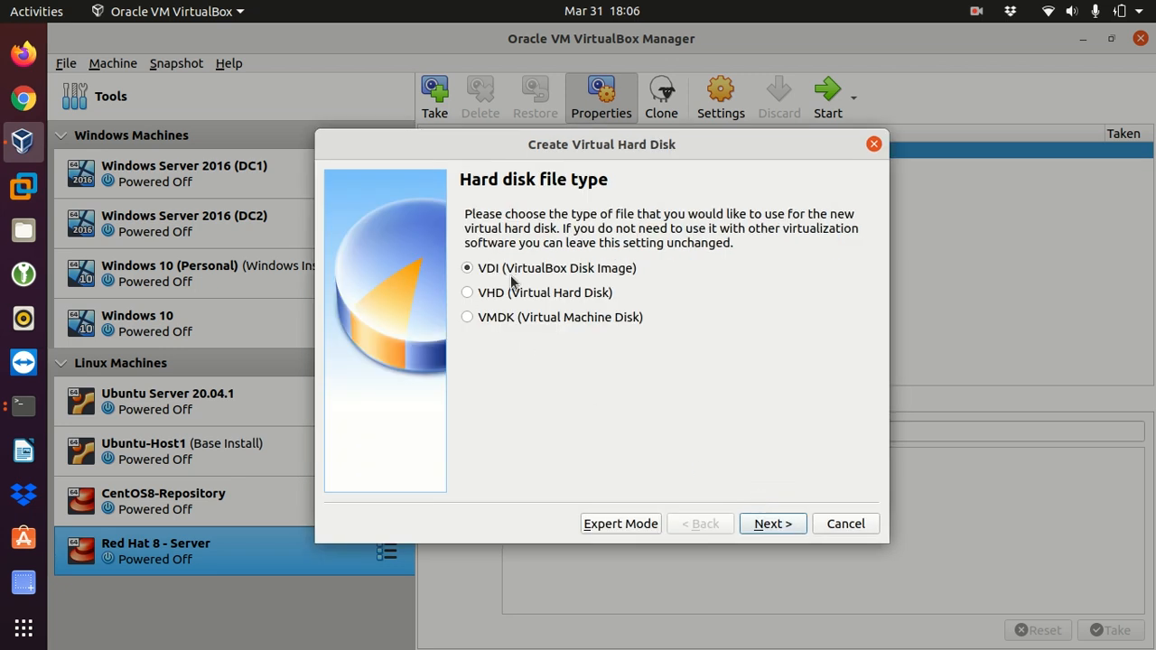
pyautogui.click(775, 525)
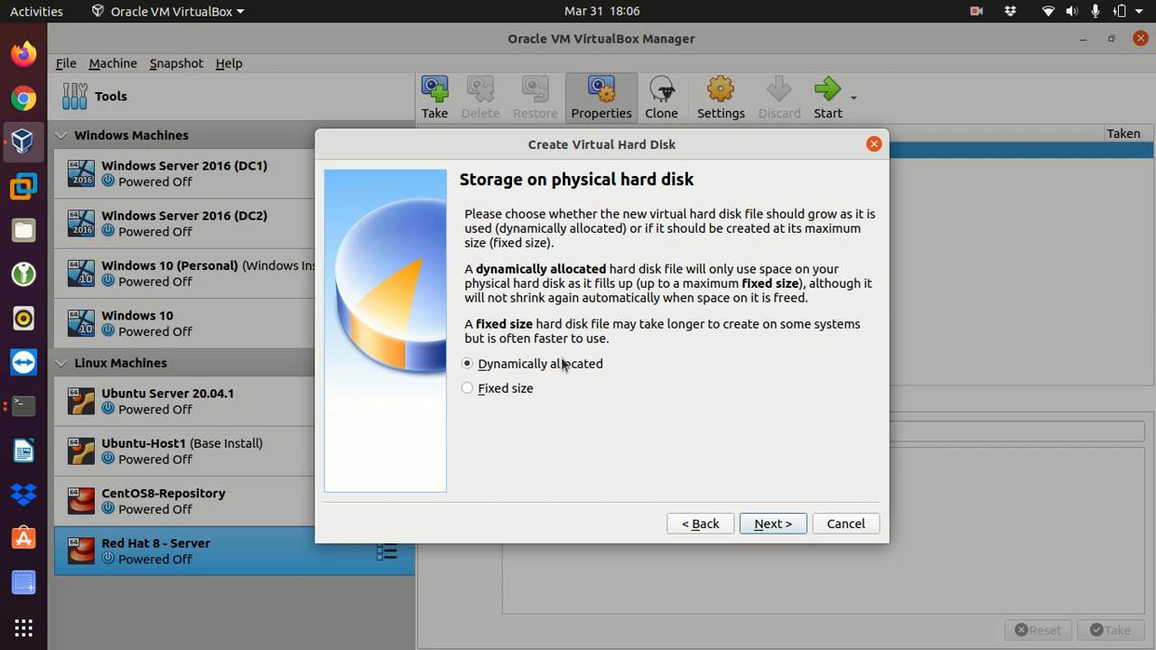
pyautogui.click(773, 526)
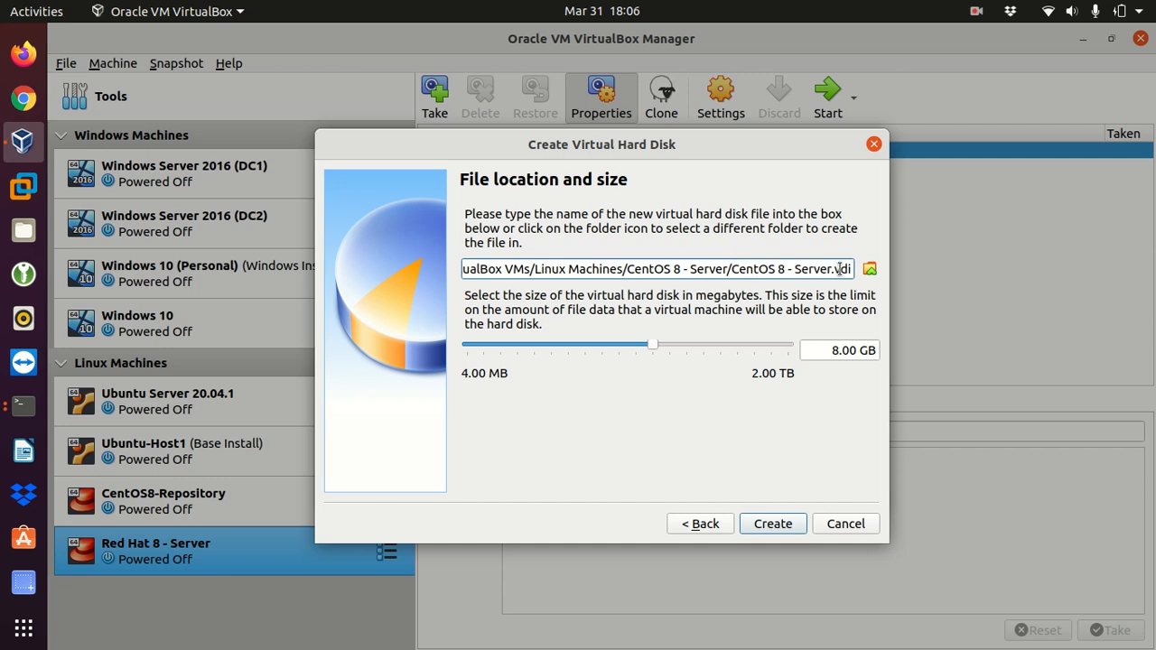
pyautogui.moveTo(838, 353); pyautogui.dragTo(822, 351)
pyautogui.write('12')
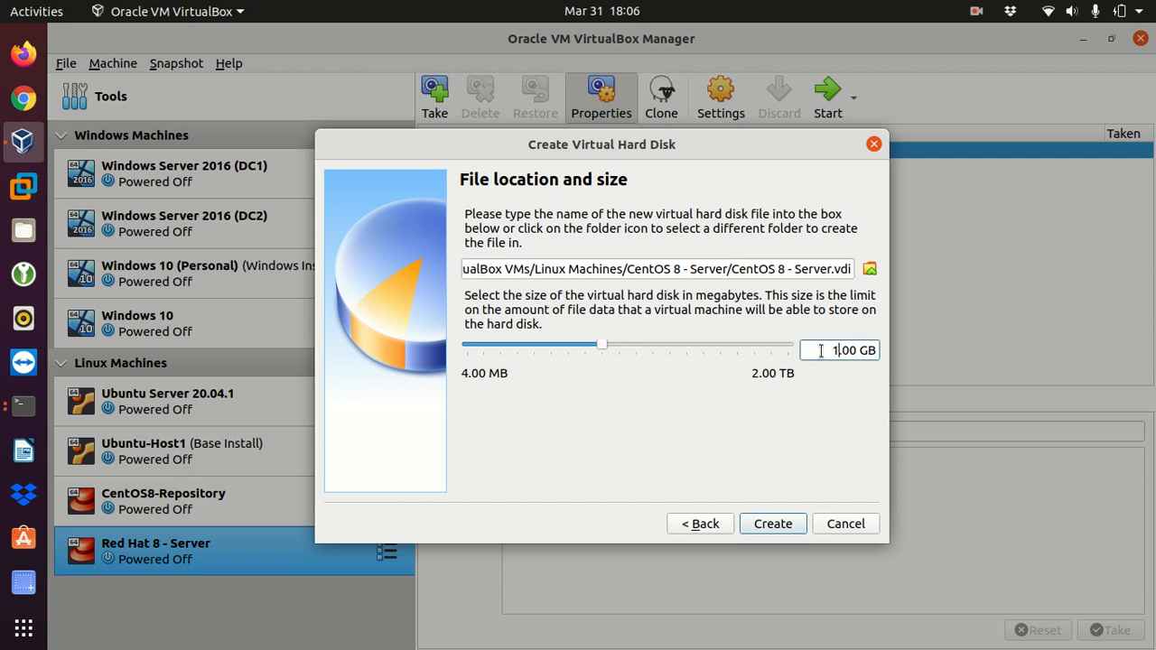
pyautogui.click(770, 528)
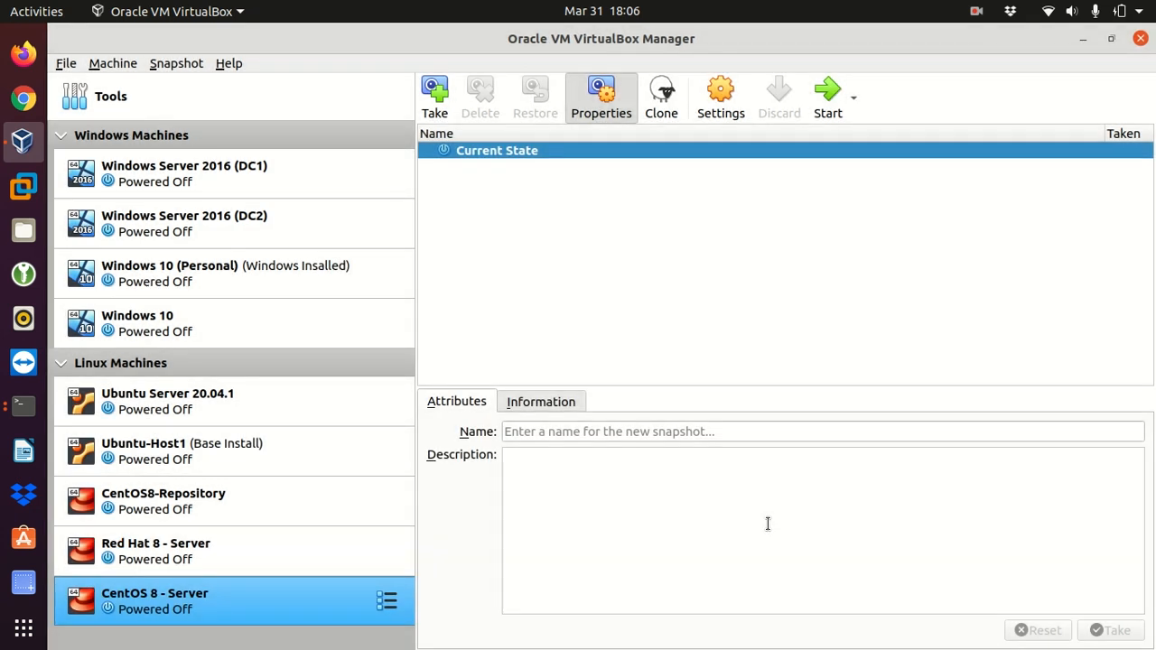
# Step: Attach network Adapter 1 of the CentOS 8 - Server machine to Bridged Adapter and save the settings
pyautogui.rightClick(307, 604)
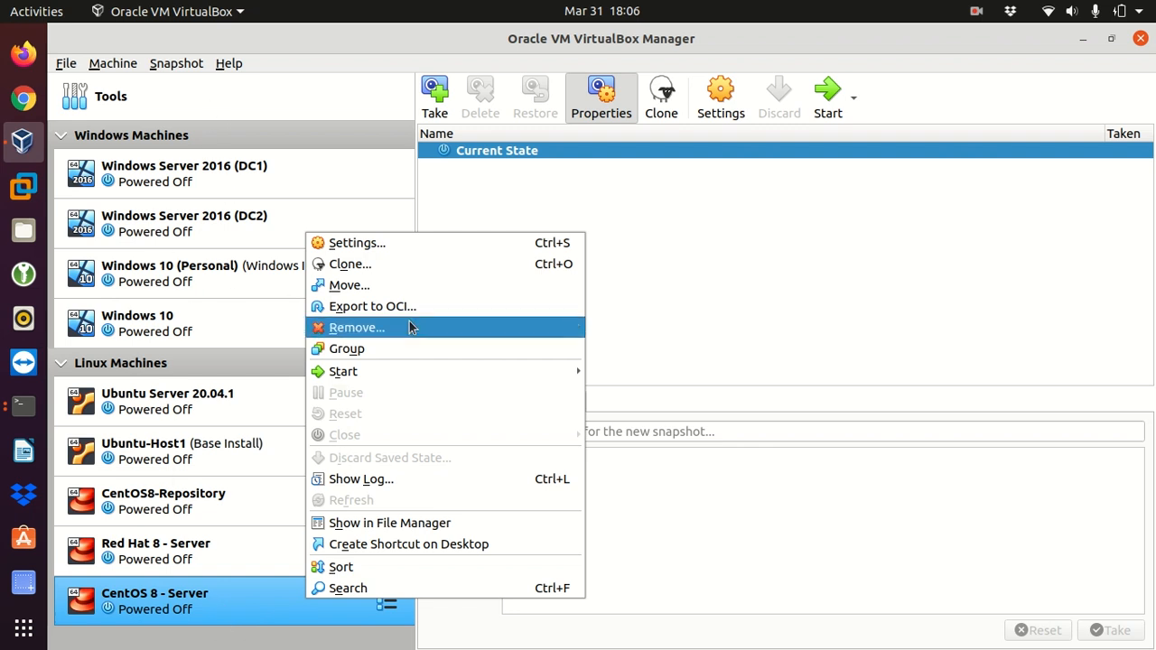
pyautogui.click(399, 243)
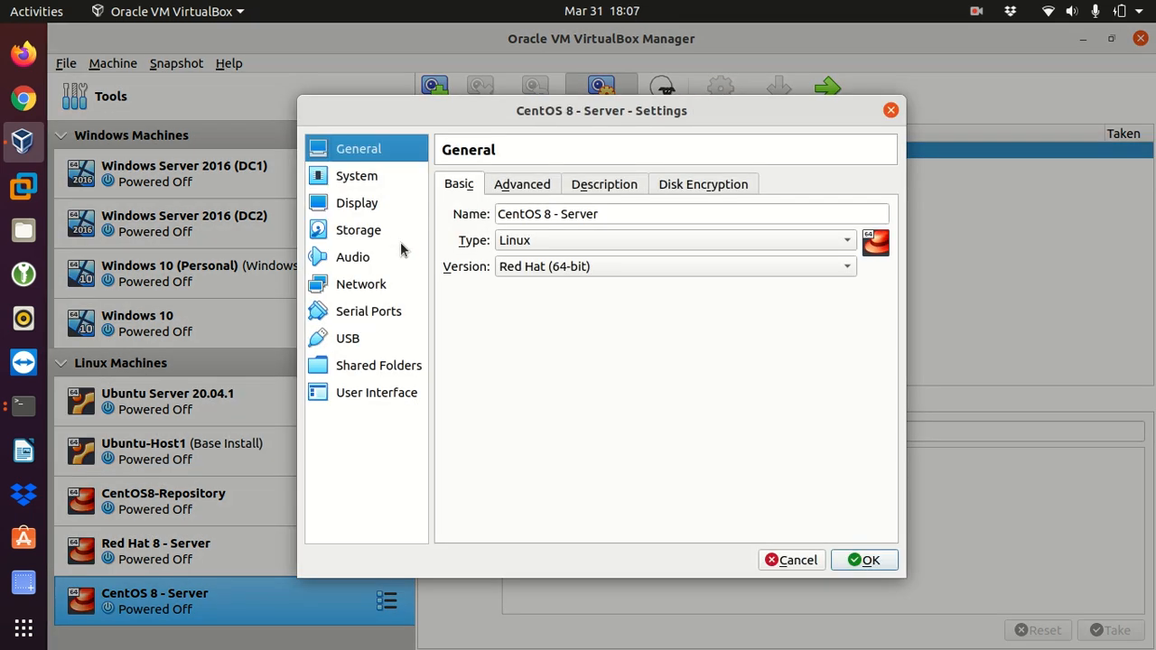
pyautogui.click(343, 289)
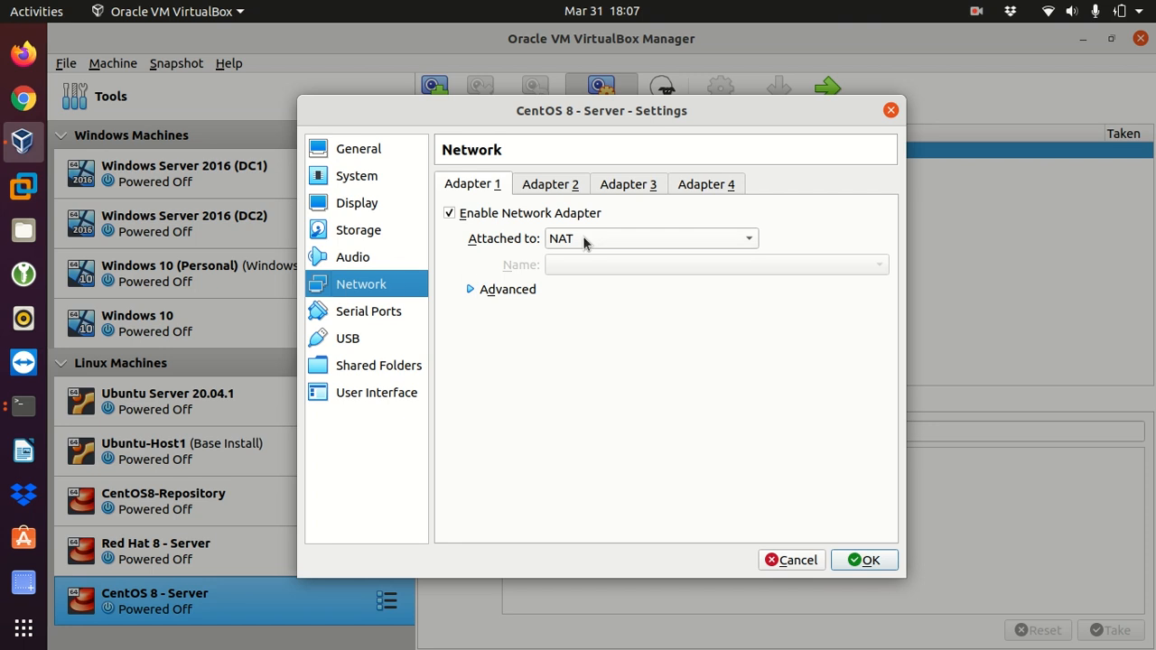
pyautogui.click(645, 240)
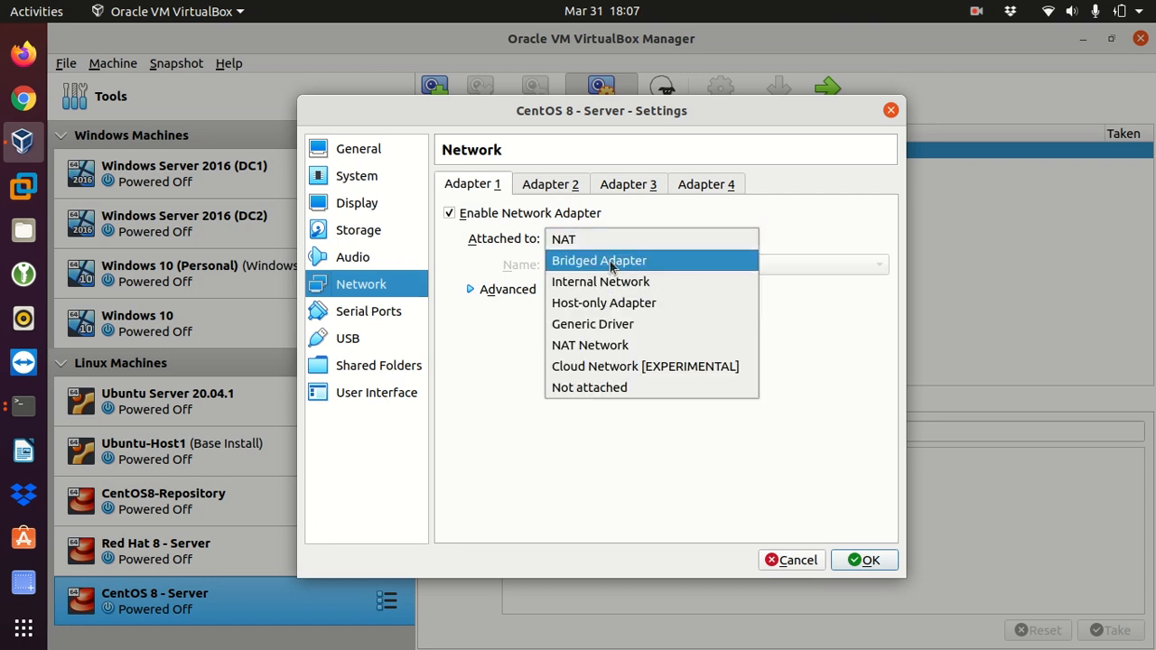
pyautogui.click(612, 262)
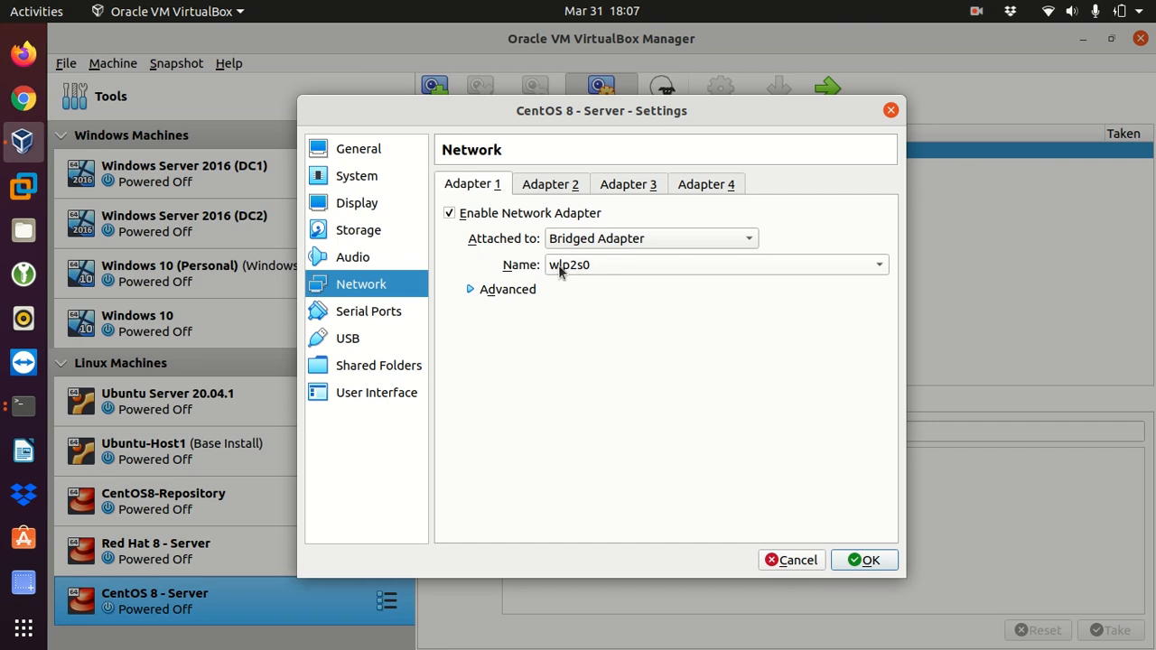
pyautogui.click(867, 560)
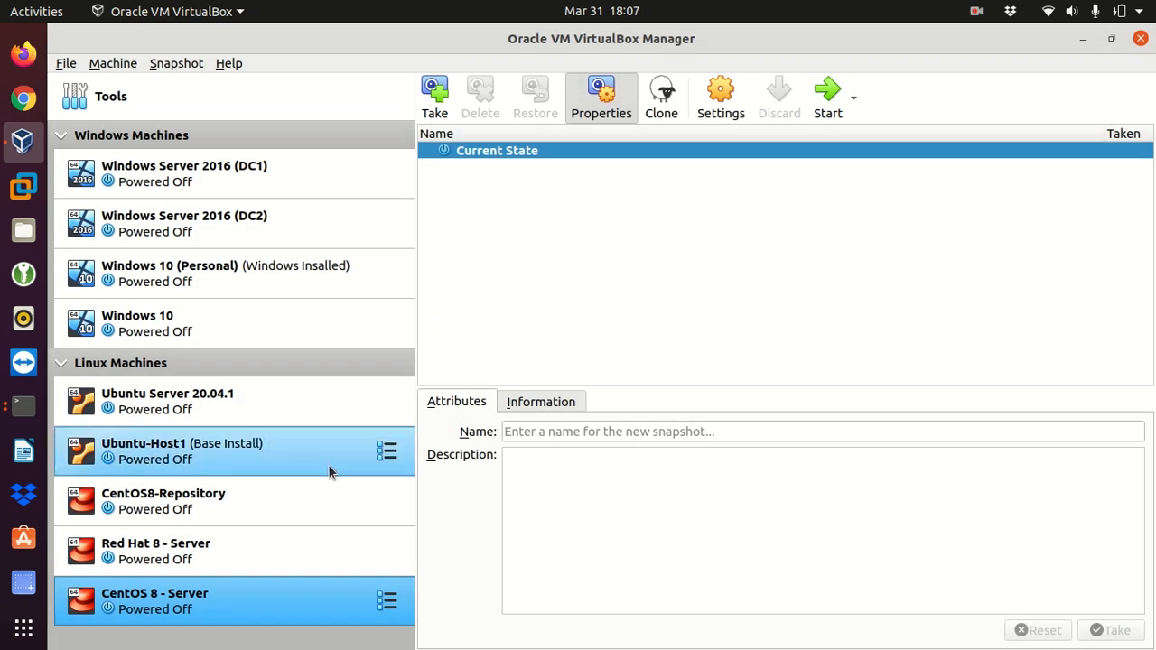
# Step: Load CentOS-8.5.2111-x86_64-dvd1.iso into the empty optical drive of the CentOS 8 - Server machine and save the settings
pyautogui.rightClick(297, 606)
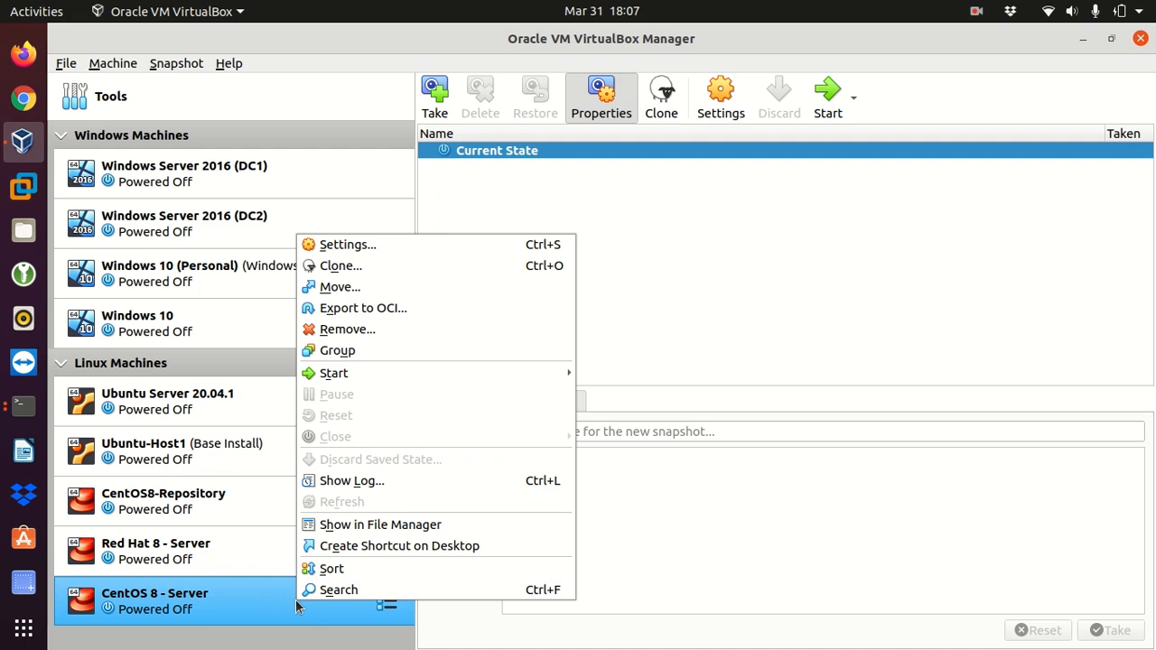
pyautogui.click(362, 252)
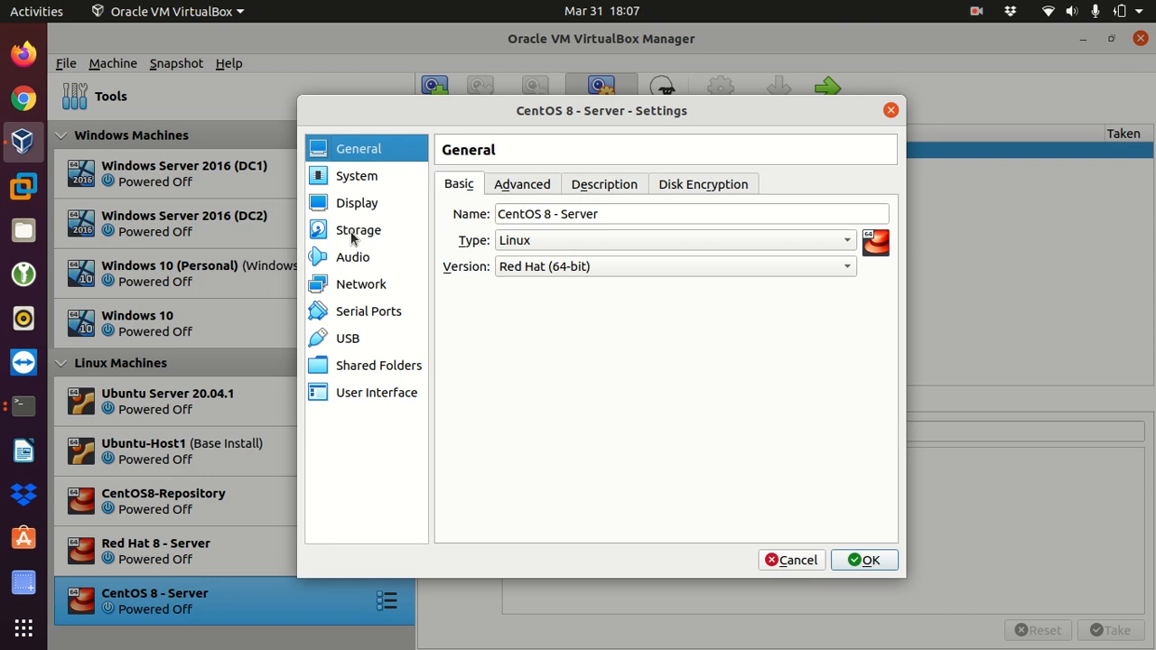
pyautogui.click(352, 235)
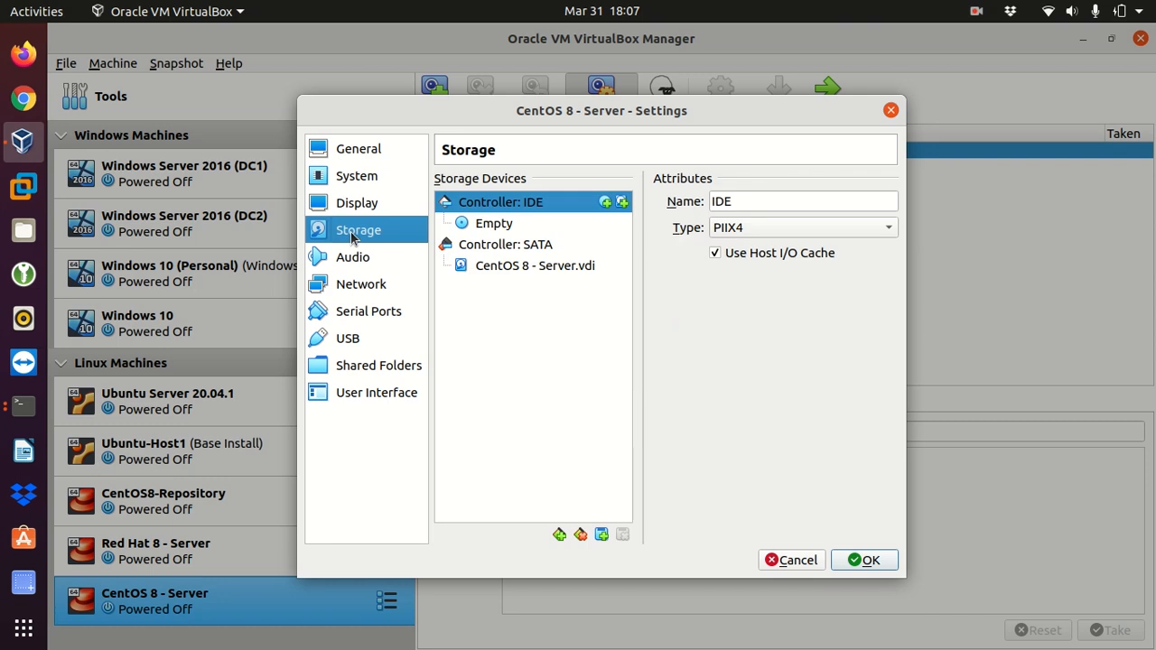
pyautogui.click(488, 226)
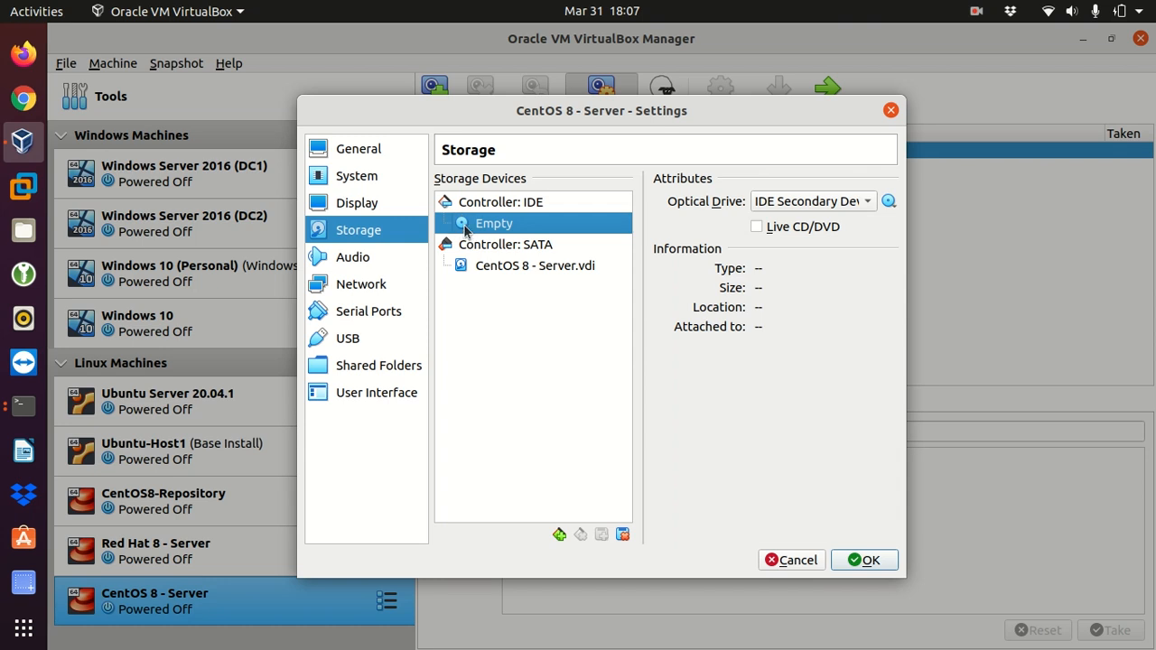
pyautogui.click(888, 201)
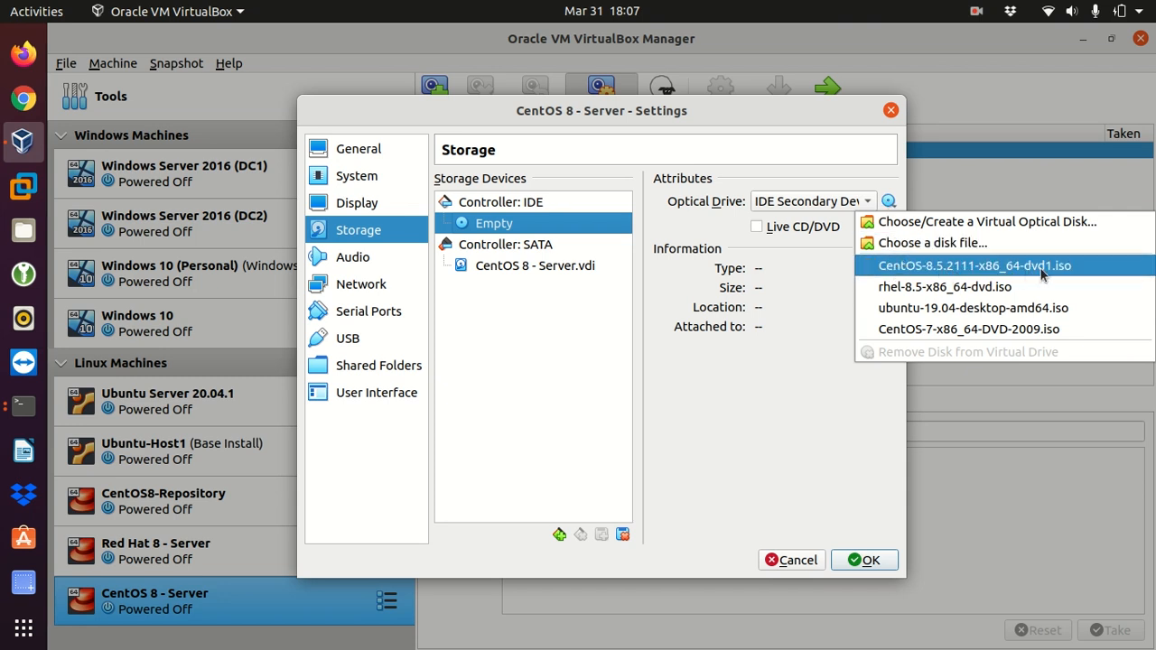
pyautogui.click(903, 268)
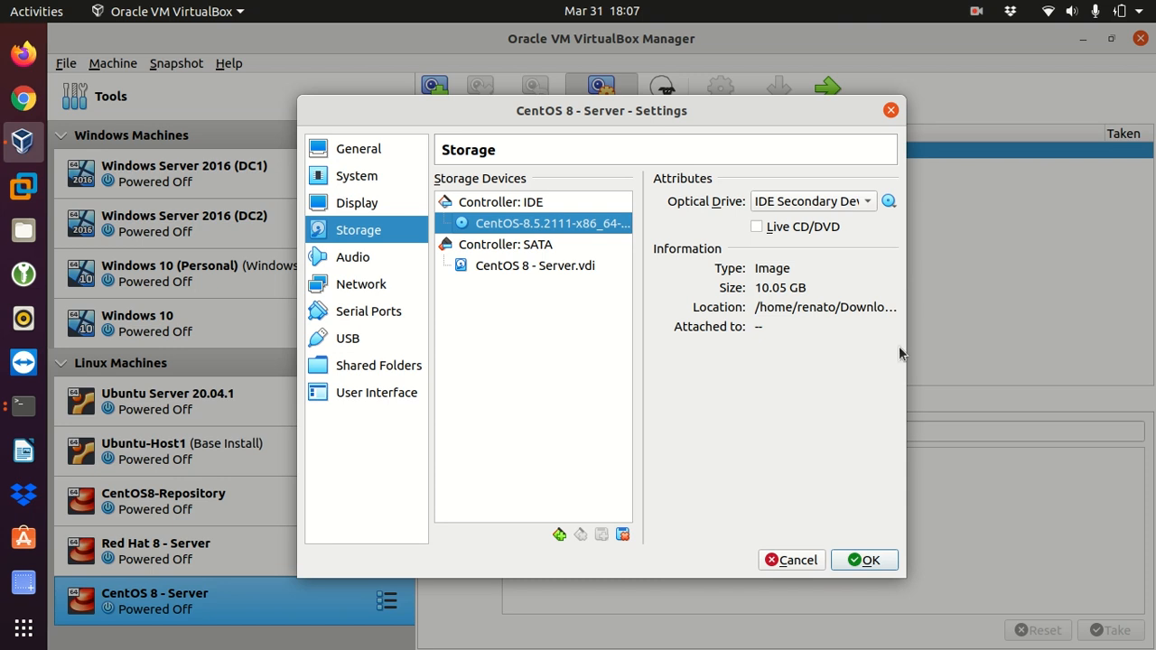
pyautogui.click(856, 561)
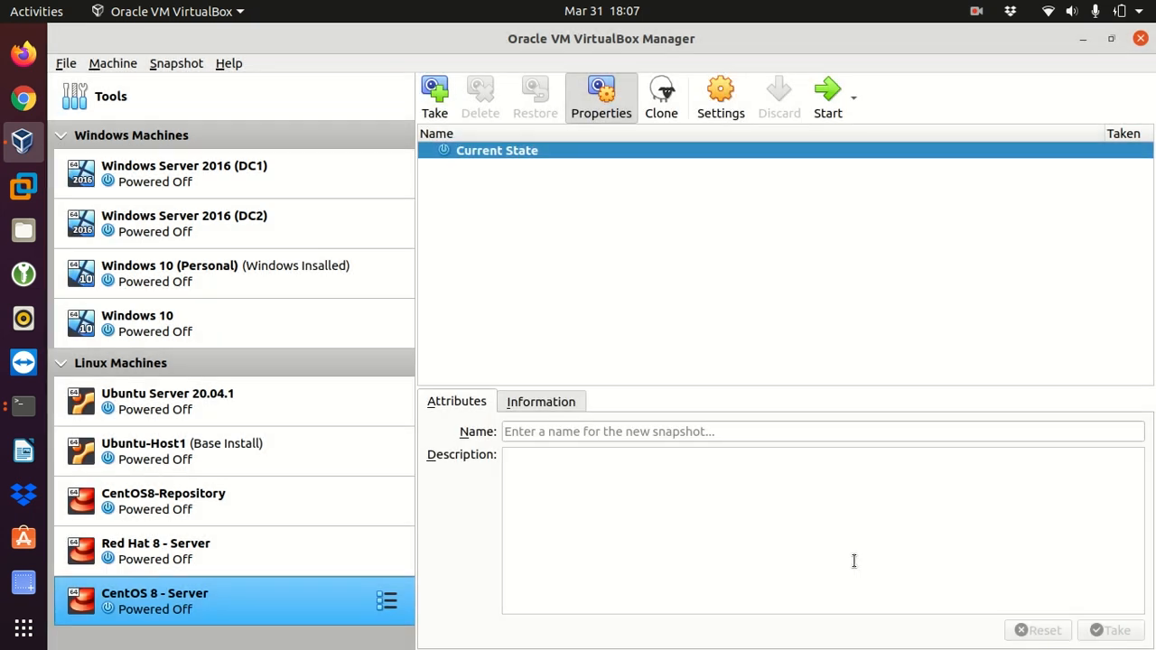
# Step: Start the CentOS 8 - Server machine and boot it with the Install CentOS Linux 8 option
pyautogui.click(825, 98)
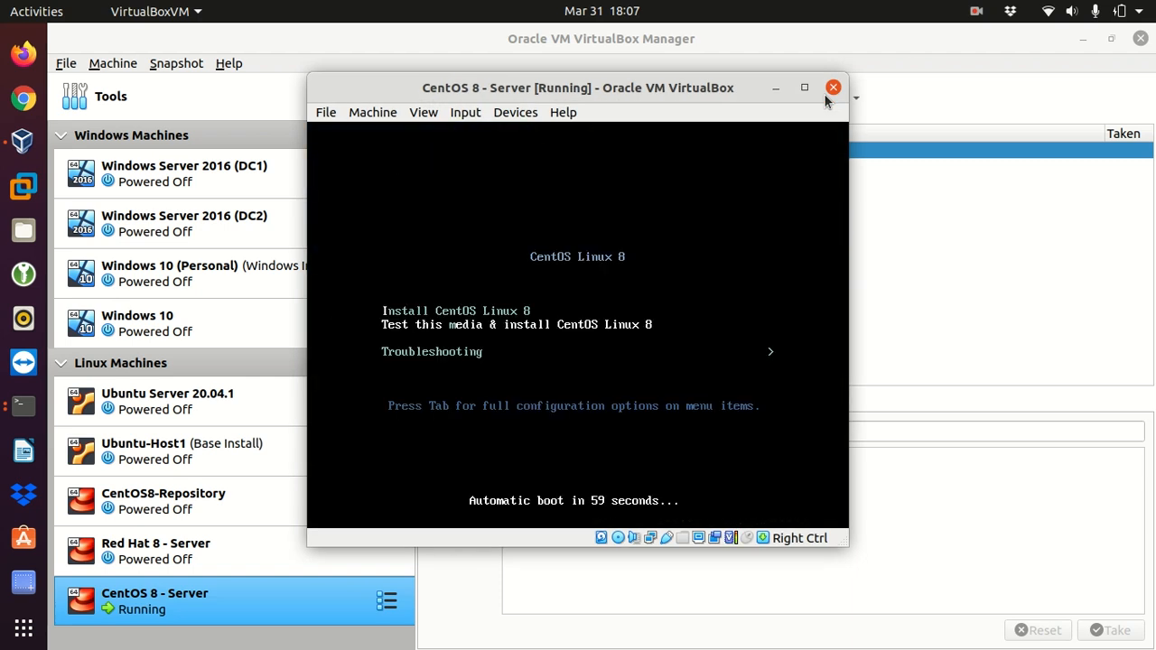
pyautogui.press('Up')
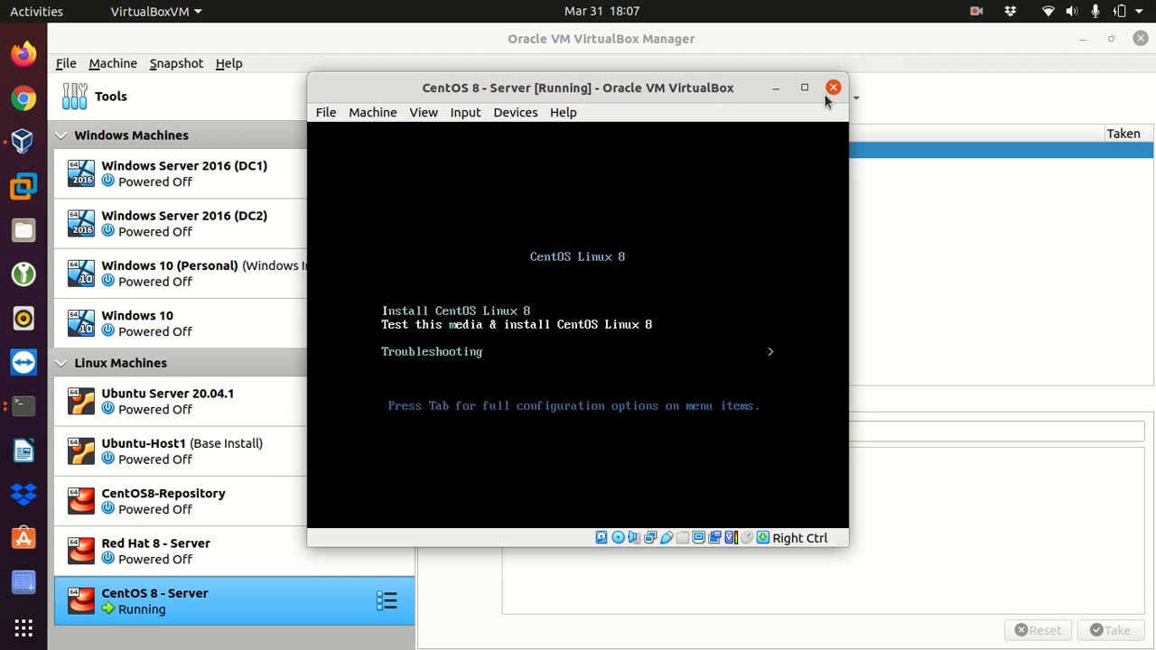
pyautogui.press('Up')
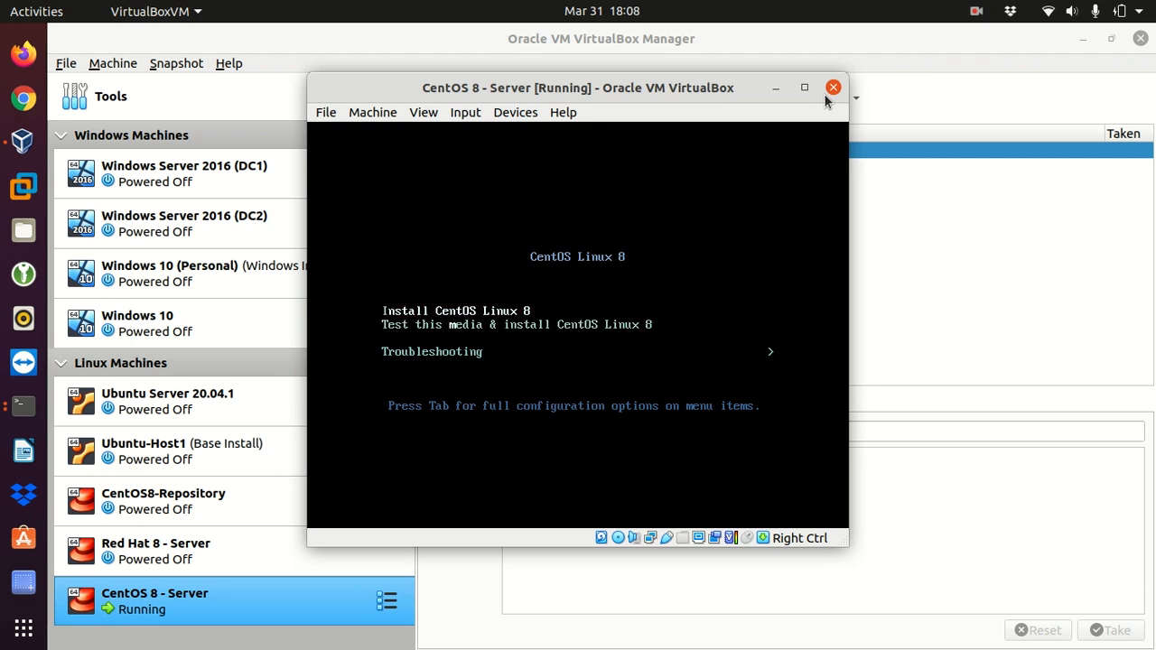
pyautogui.press('Down')
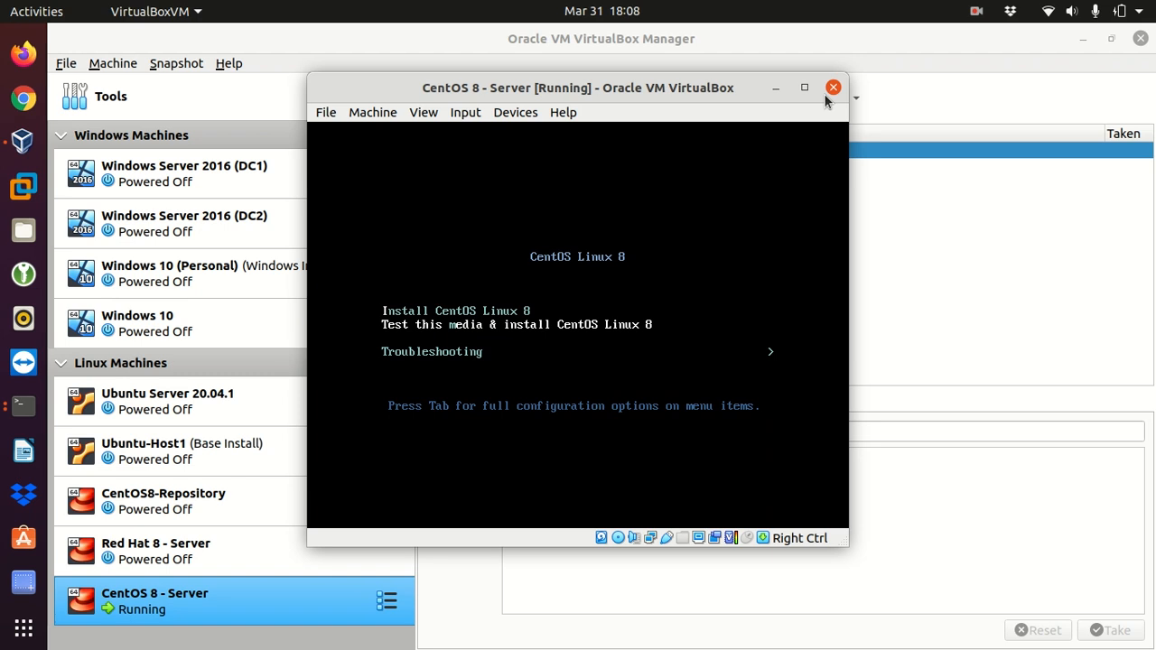
pyautogui.press('Down')
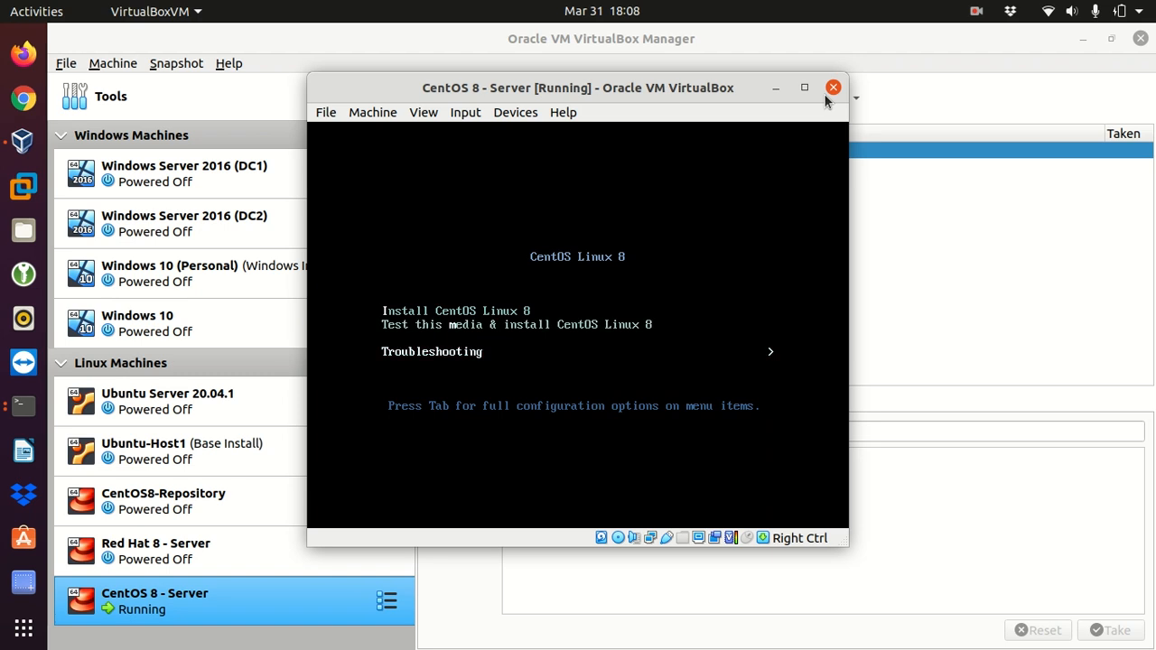
pyautogui.press('Up')
pyautogui.press('Up')
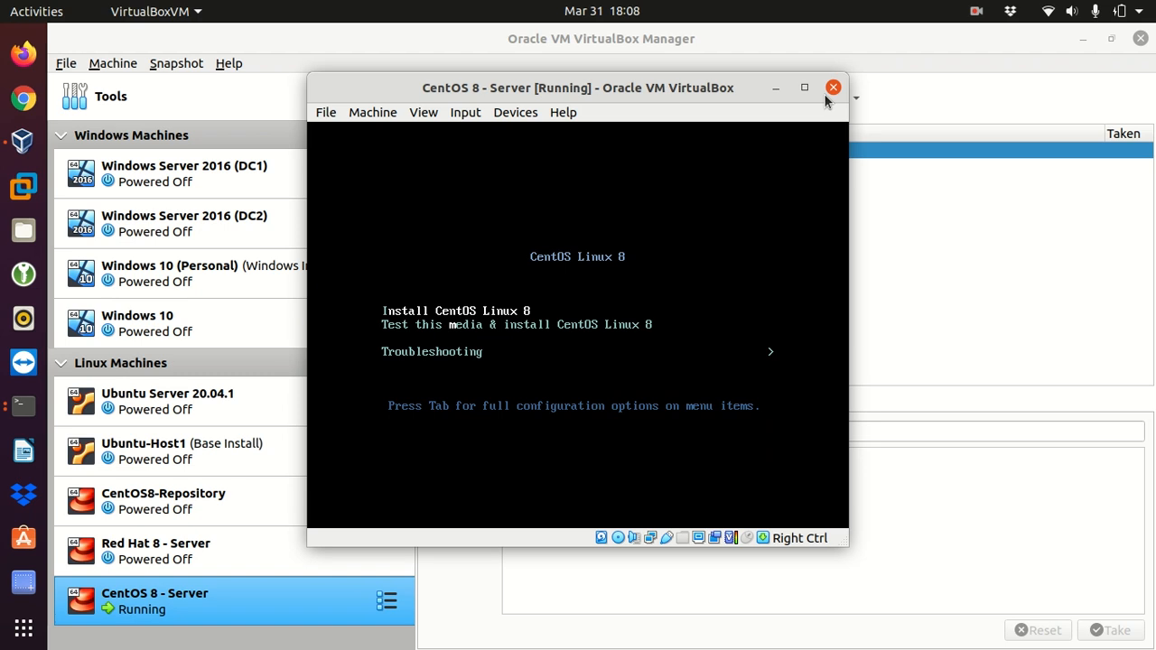
pyautogui.moveTo(443, 87); pyautogui.dragTo(553, 87)
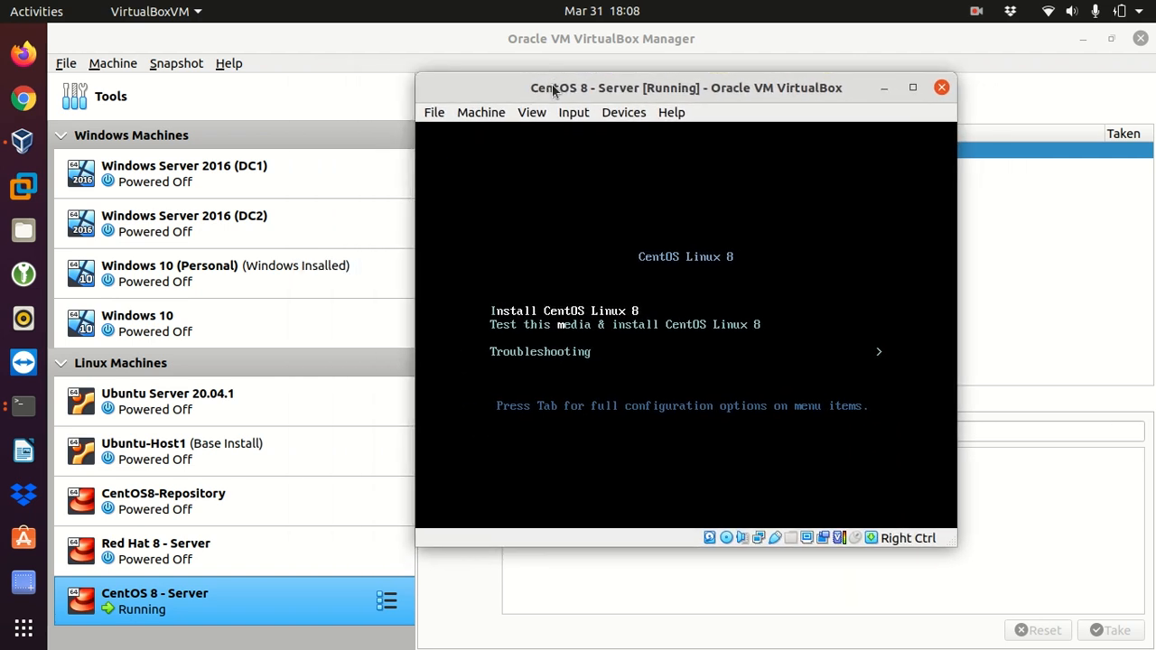
pyautogui.press('Return')
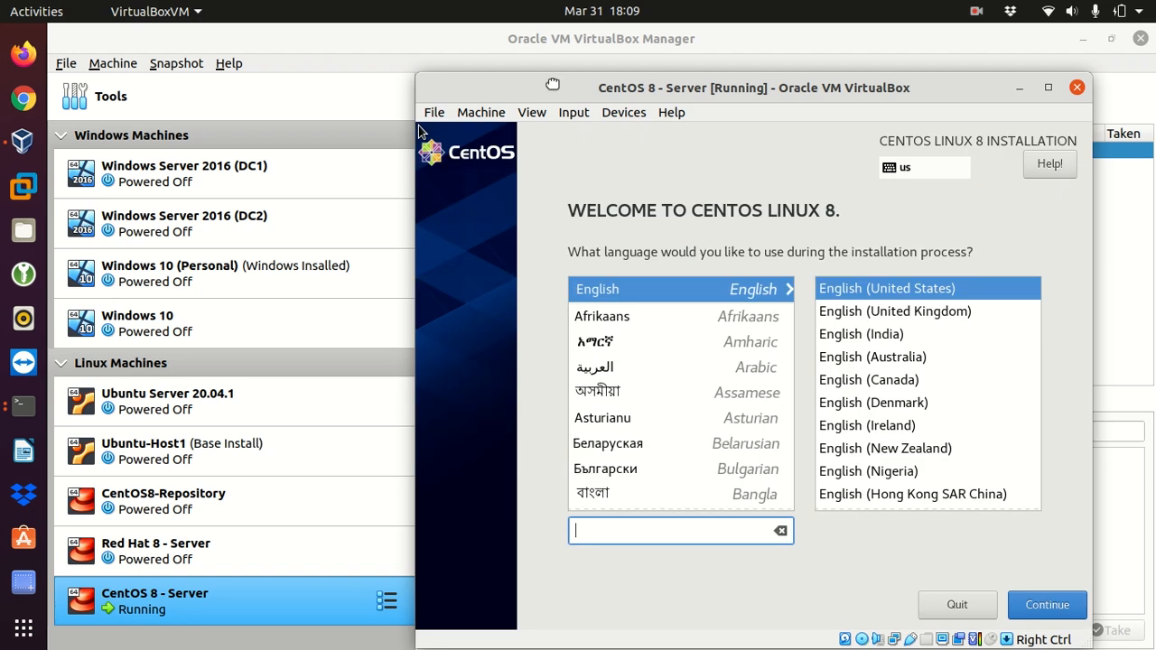
# Step: Accept English (United States) as the installation language and continue to the installation summary
pyautogui.moveTo(552, 84); pyautogui.dragTo(537, 65)
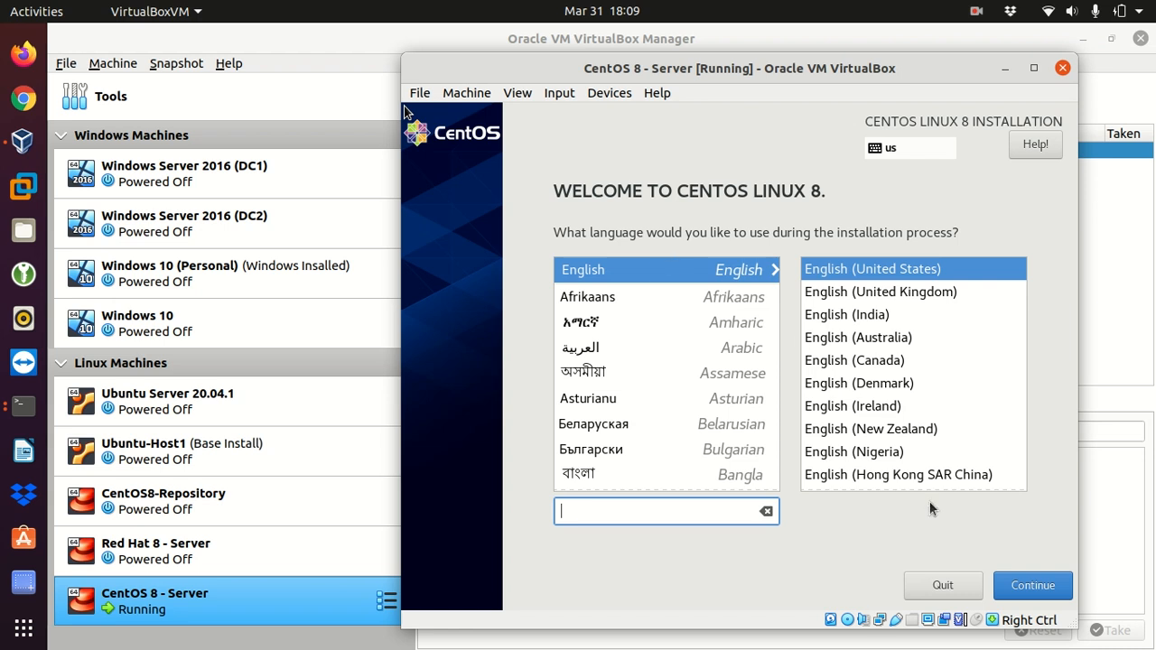
pyautogui.click(1028, 589)
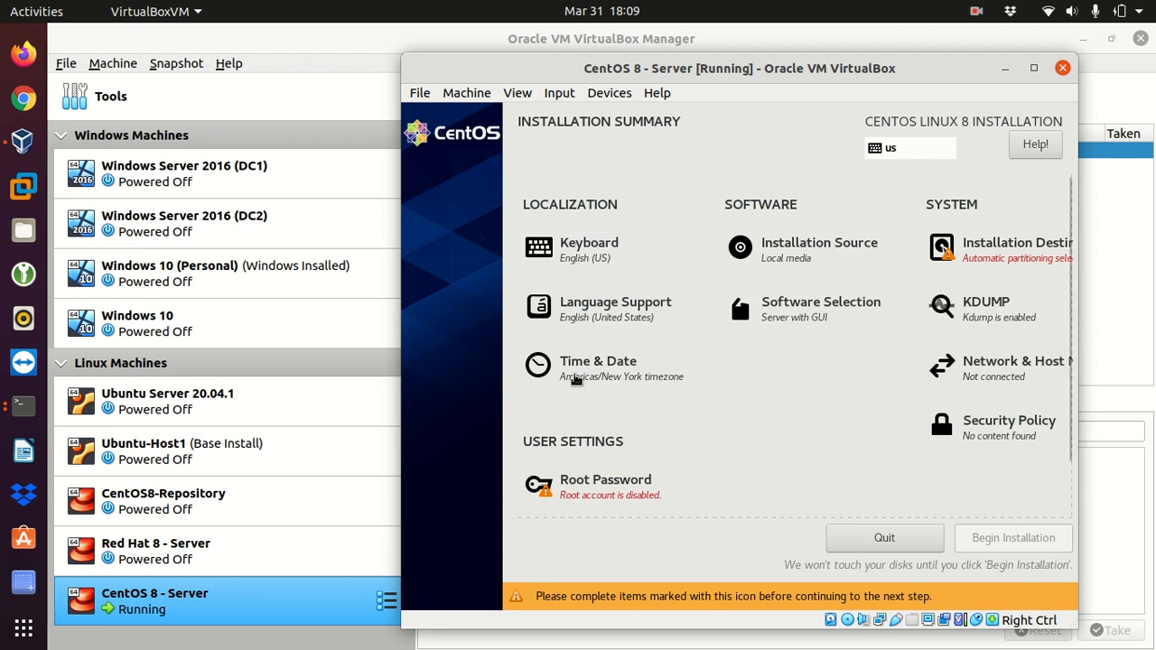
# Step: Replace the English (US) keyboard layout with Portuguese (Brazil) and return to the installation summary
pyautogui.click(575, 255)
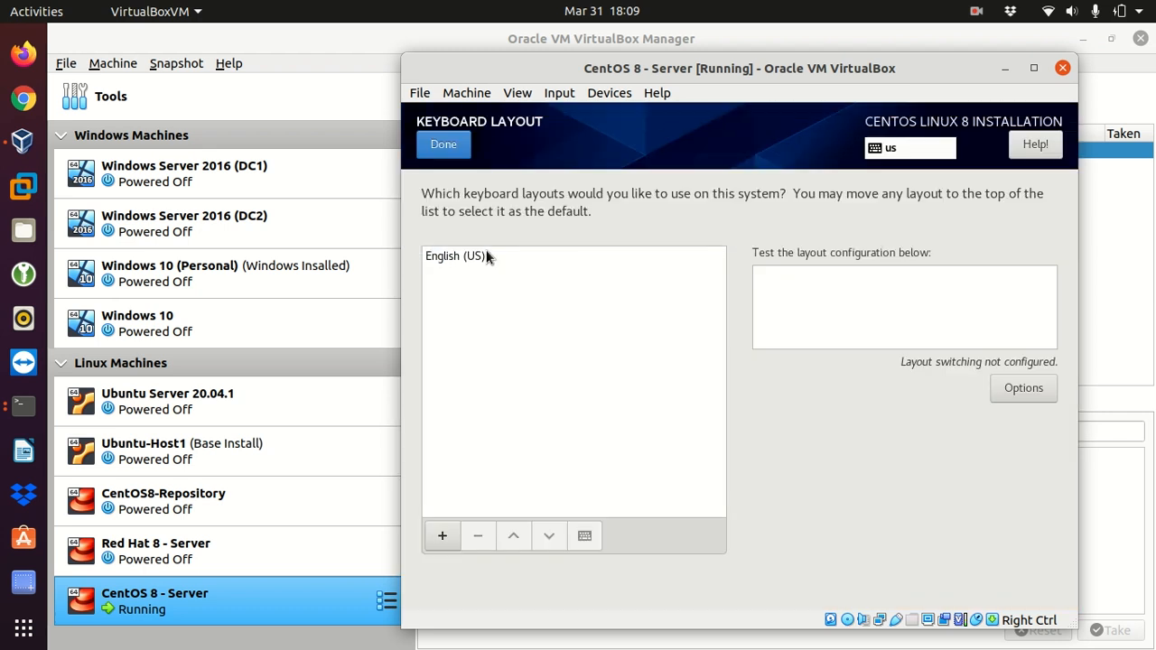
pyautogui.click(453, 256)
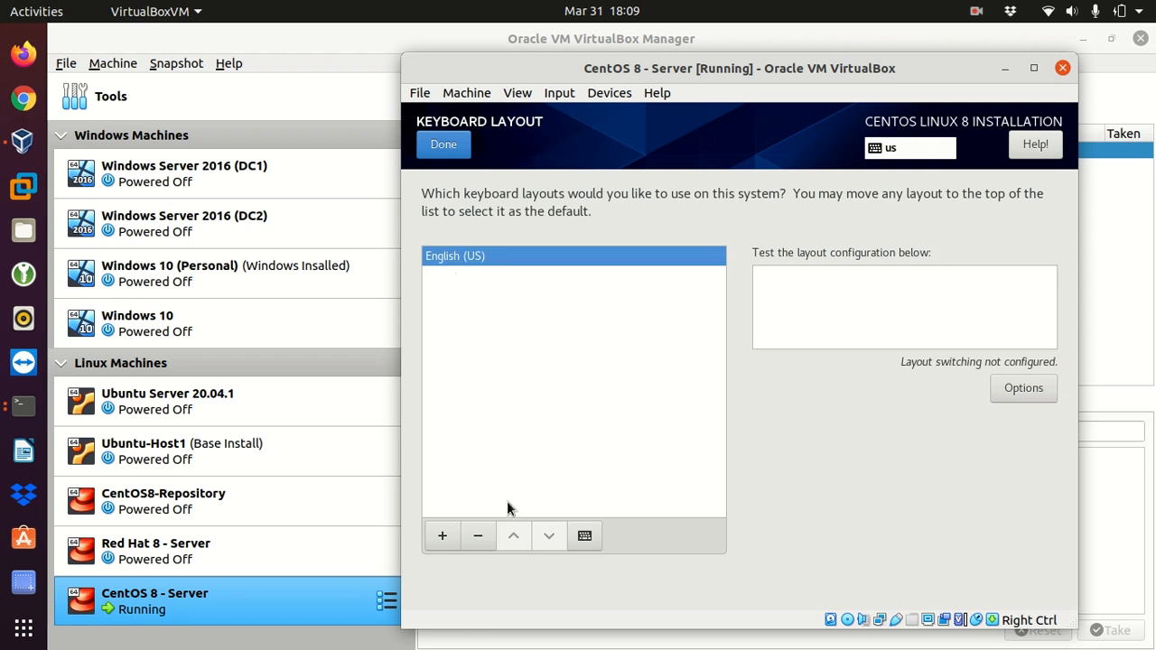
pyautogui.click(480, 537)
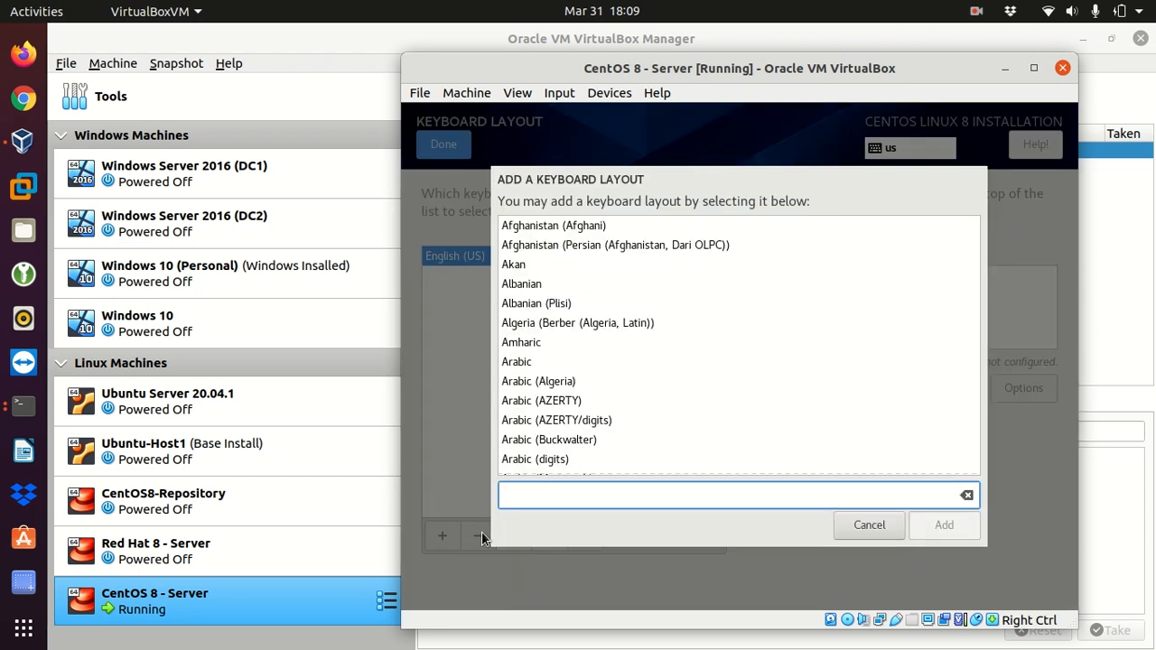
pyautogui.write('Portu')
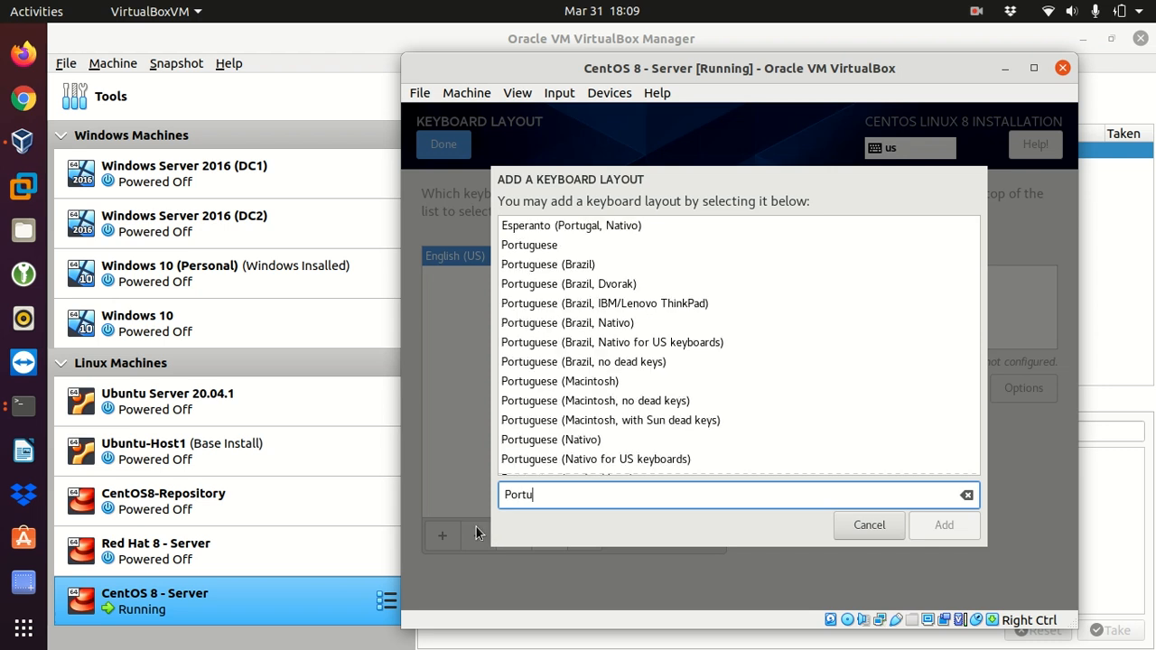
pyautogui.click(556, 265)
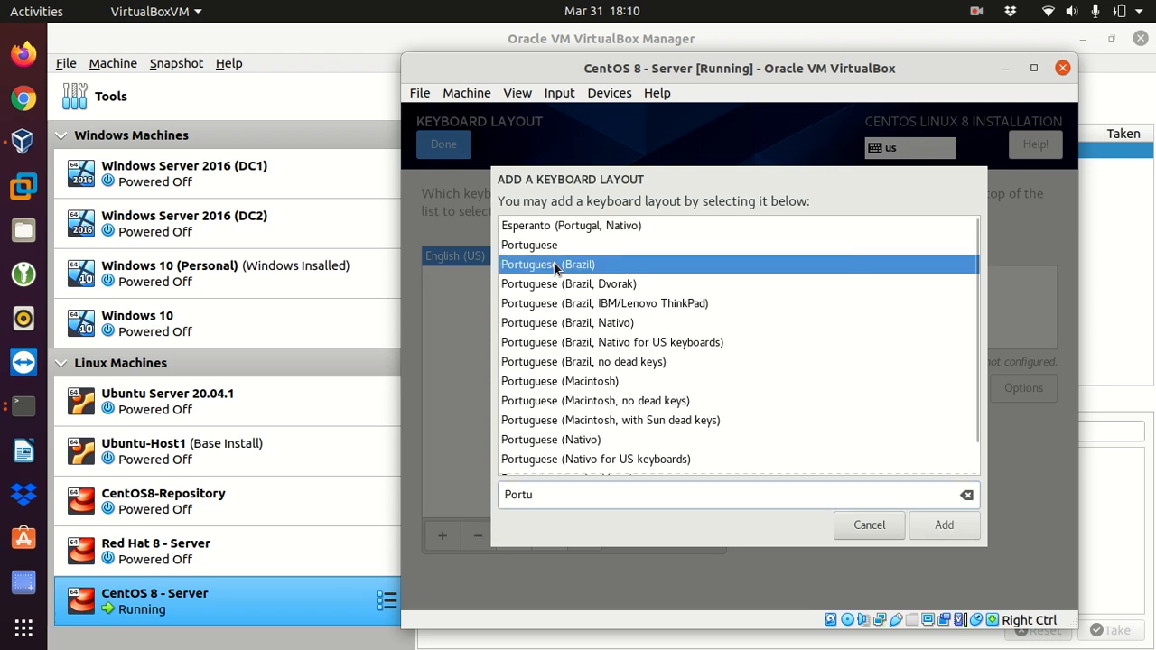
pyautogui.click(940, 531)
pyautogui.click(444, 145)
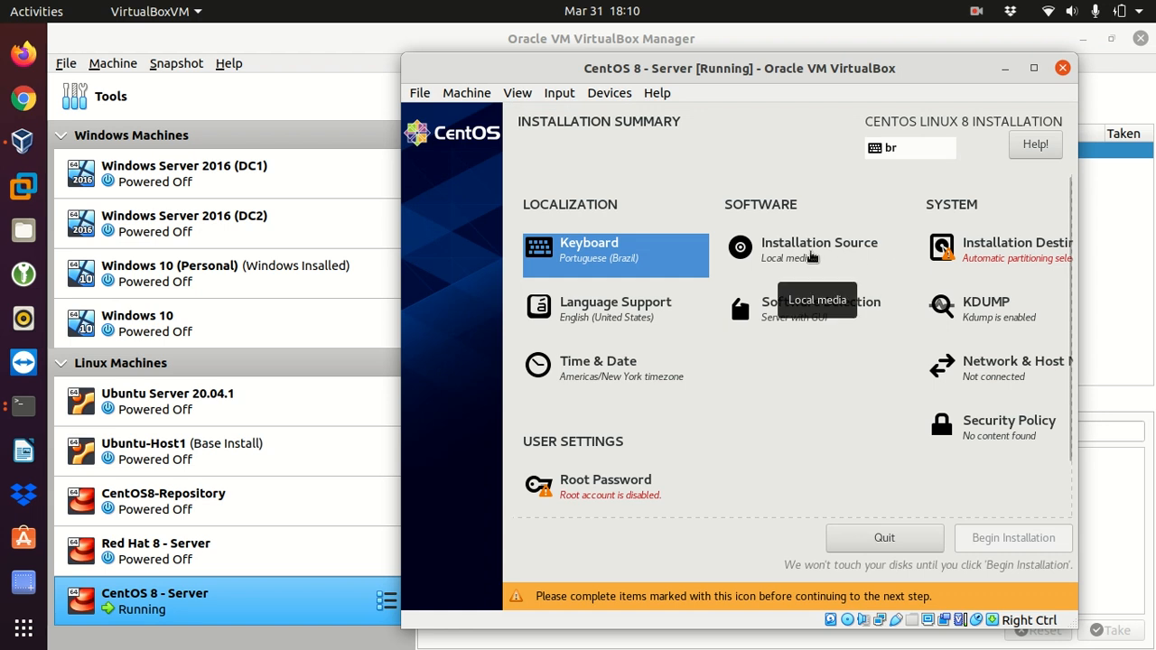
# Step: Accept the auto-detected installation media as source and confirm the 12 GiB ATA VBOX HARDDISK with automatic storage configuration as destination
pyautogui.click(809, 254)
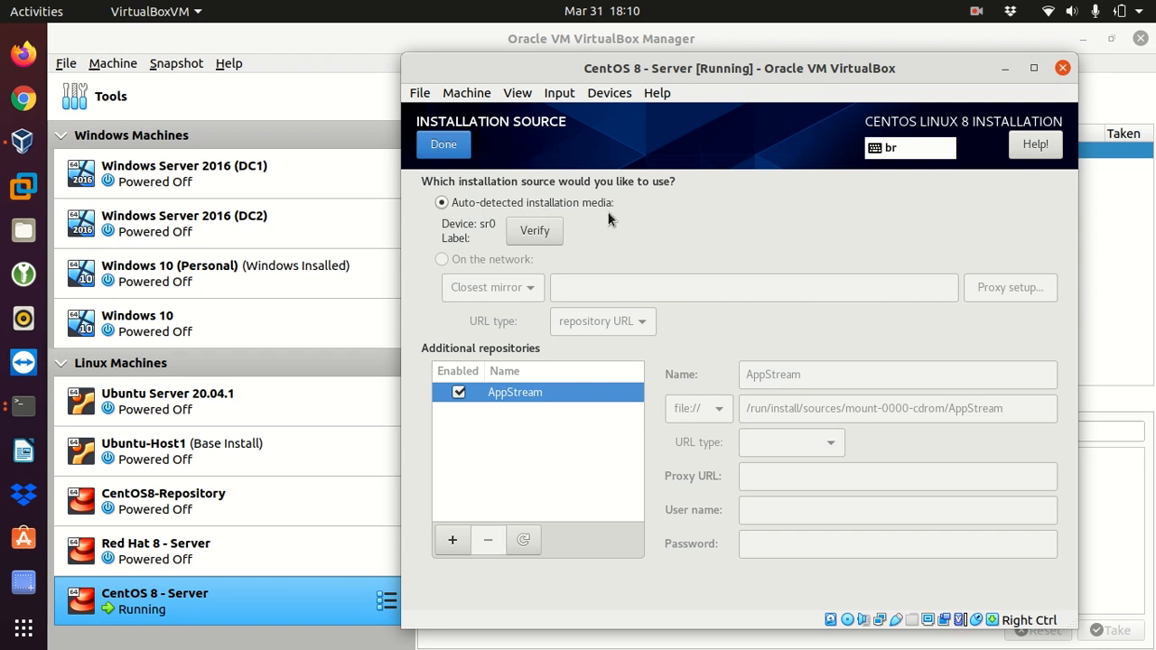
pyautogui.click(442, 145)
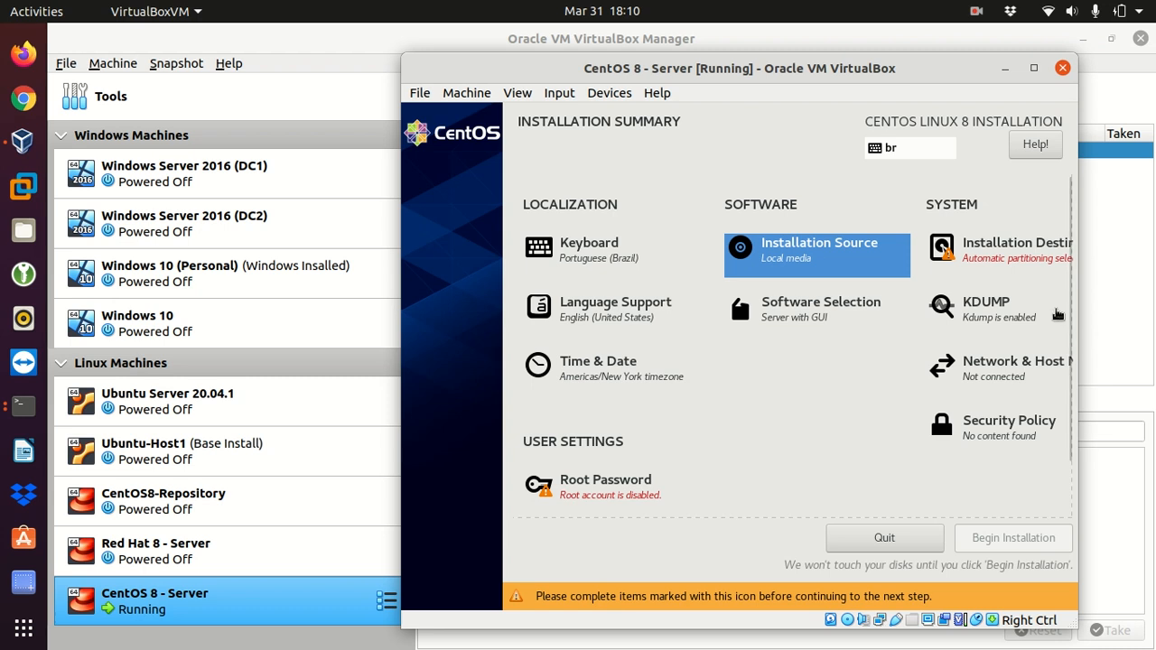
pyautogui.click(994, 258)
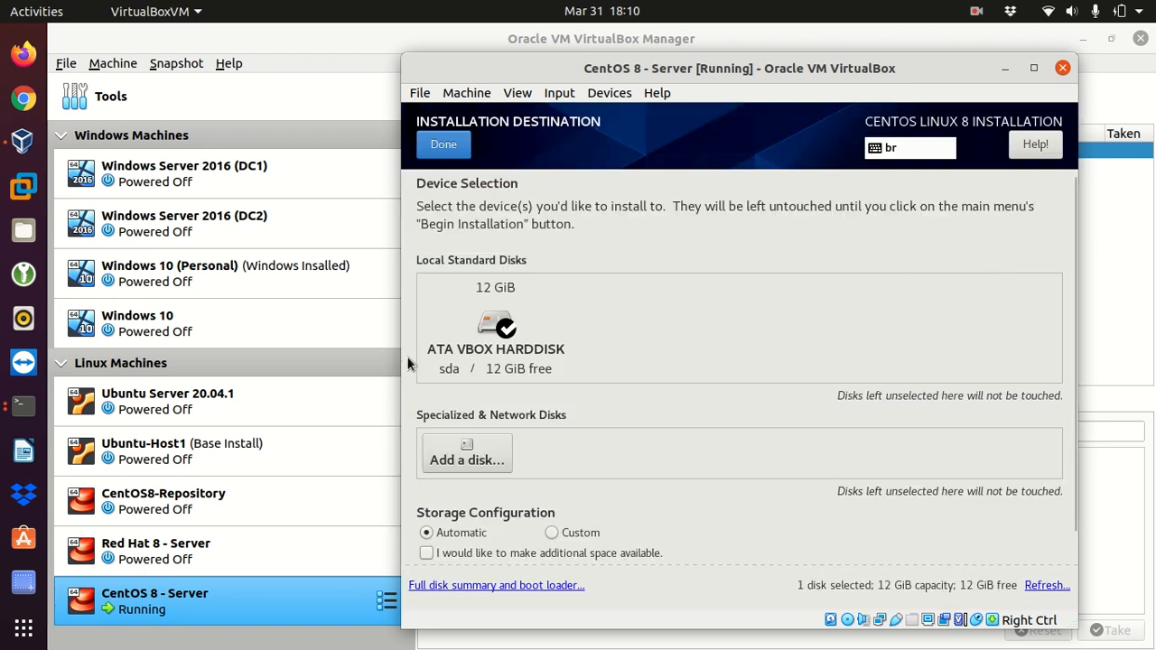
pyautogui.click(476, 341)
pyautogui.click(492, 335)
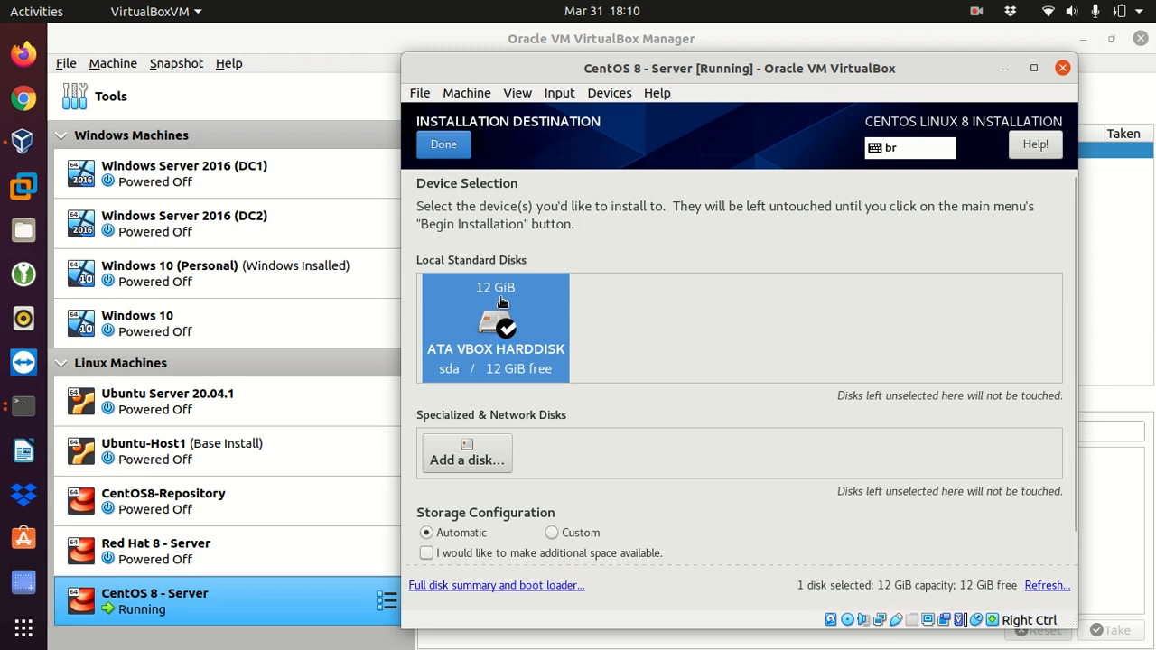
pyautogui.click(442, 147)
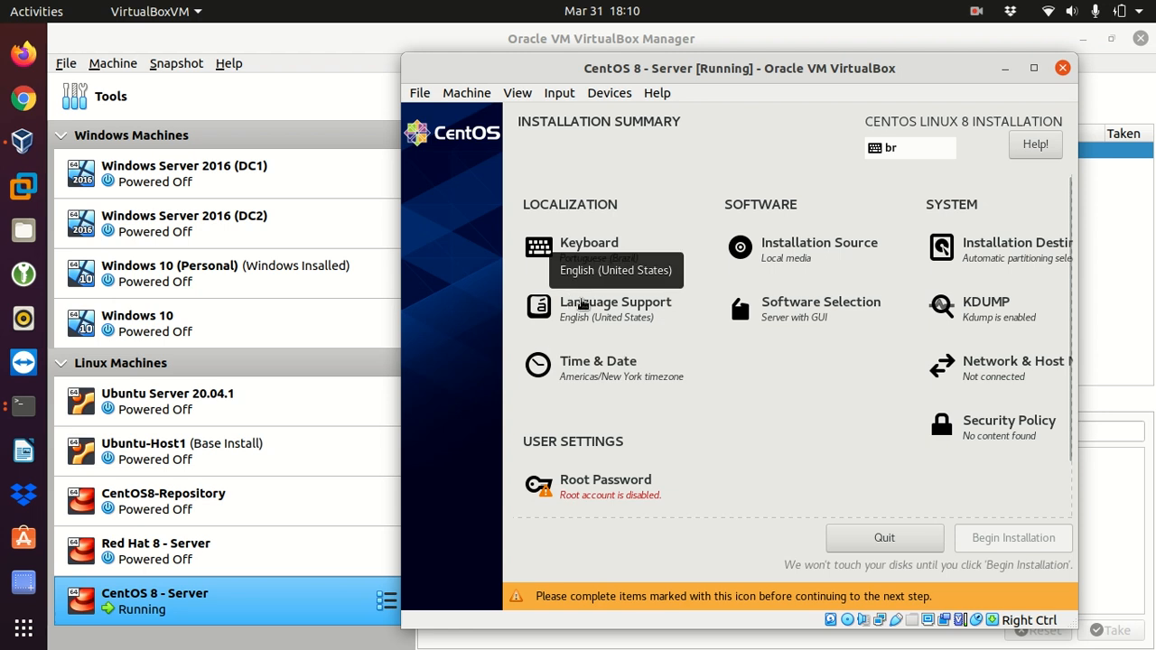
# Step: Set the base environment in the software selection to Minimal Install and confirm it
pyautogui.click(812, 314)
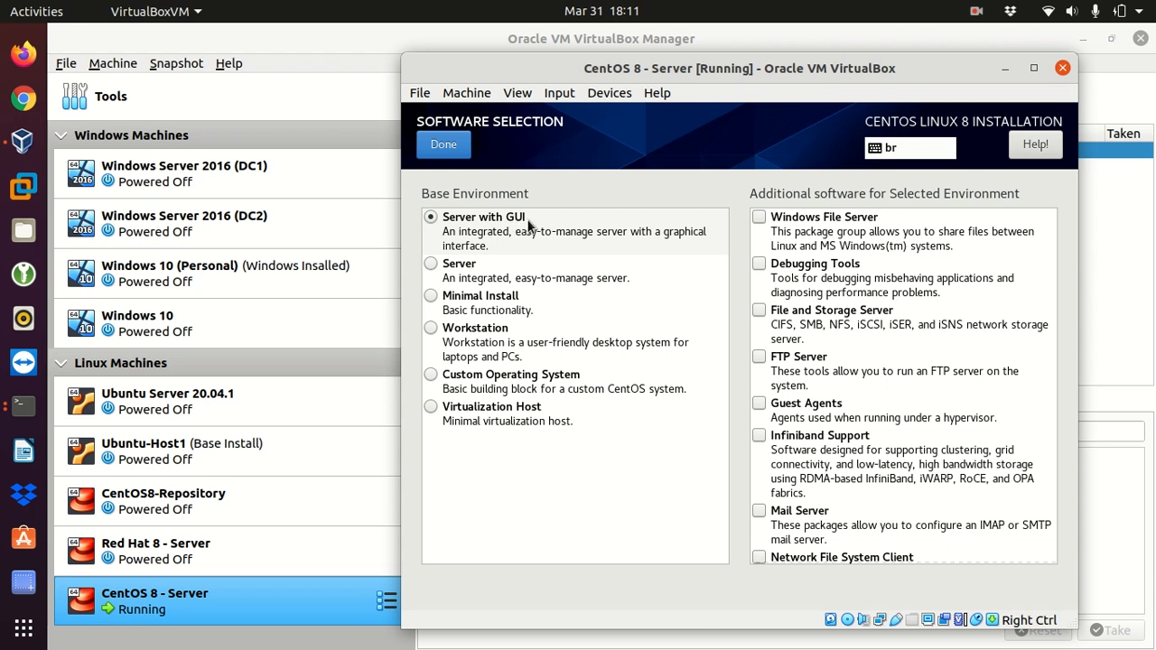
pyautogui.click(431, 298)
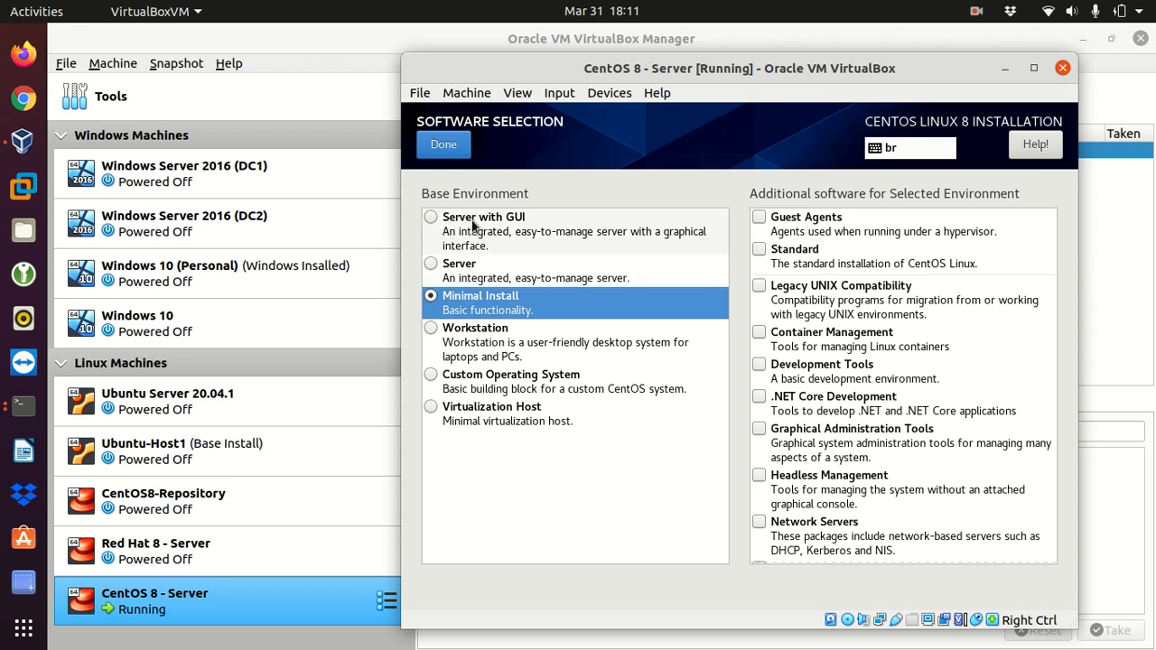
pyautogui.click(444, 146)
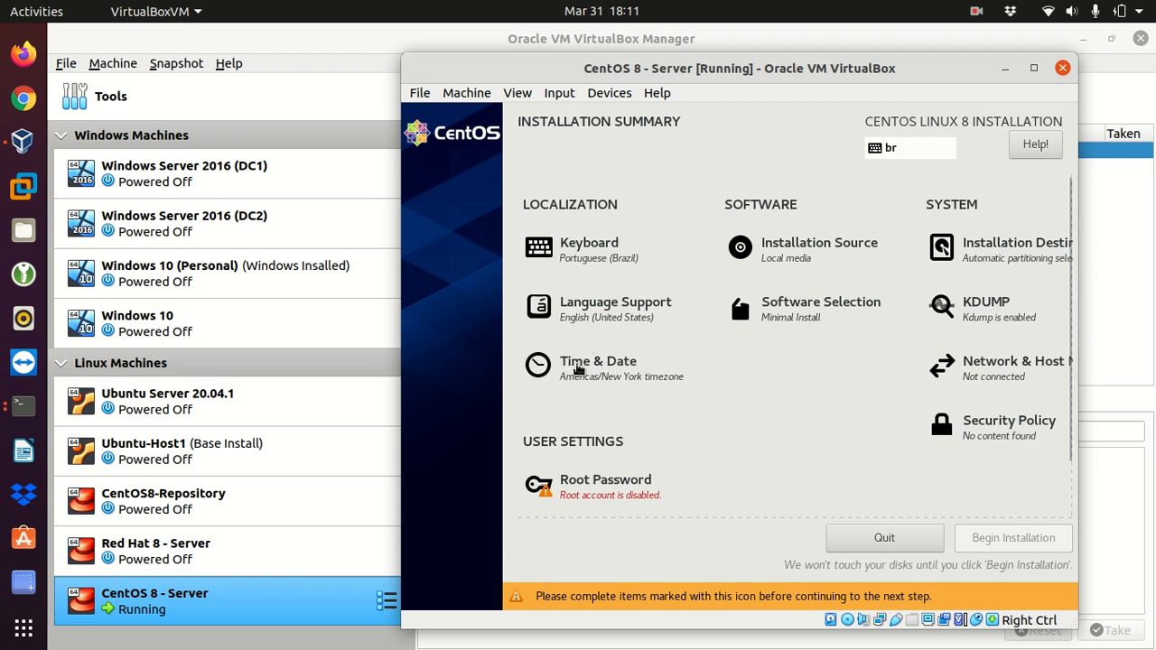
# Step: Set the timezone city to Toronto in the Americas region and confirm the time and date settings
pyautogui.click(578, 368)
pyautogui.moveTo(739, 188); pyautogui.dragTo(661, 189)
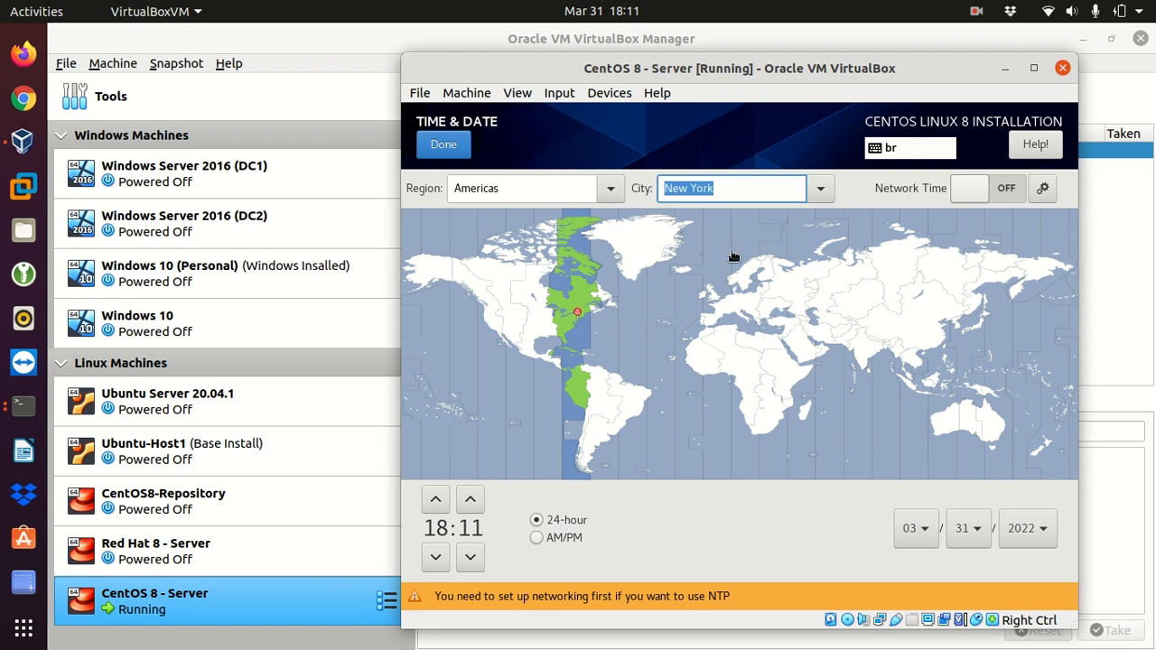
pyautogui.write('Toronto')
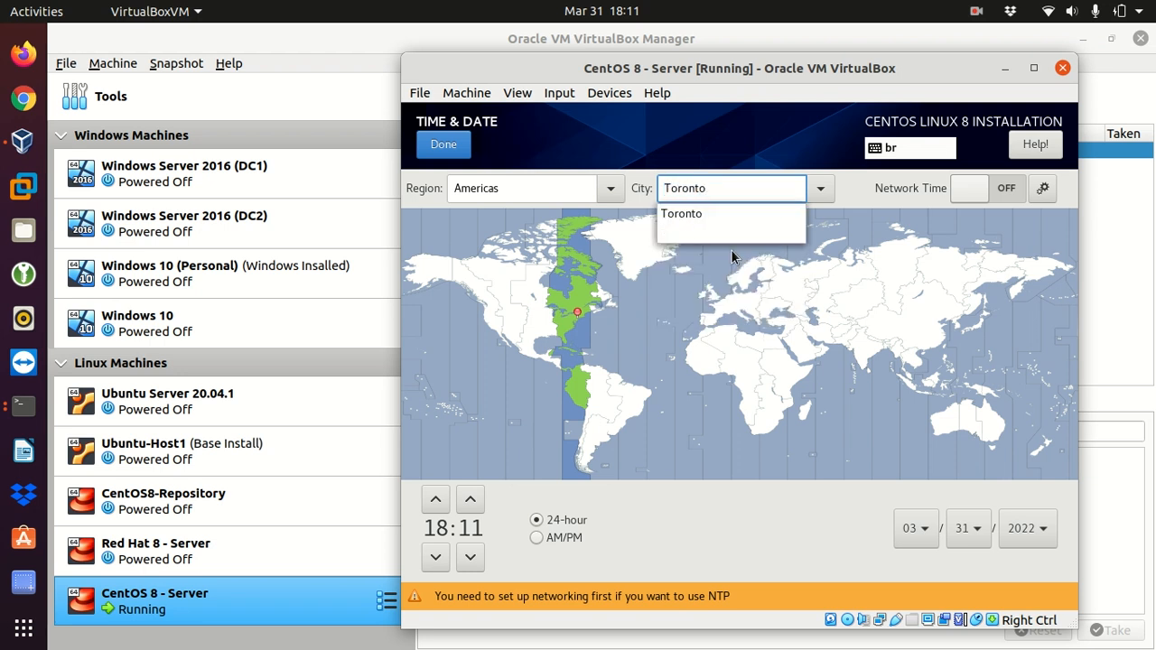
pyautogui.click(697, 214)
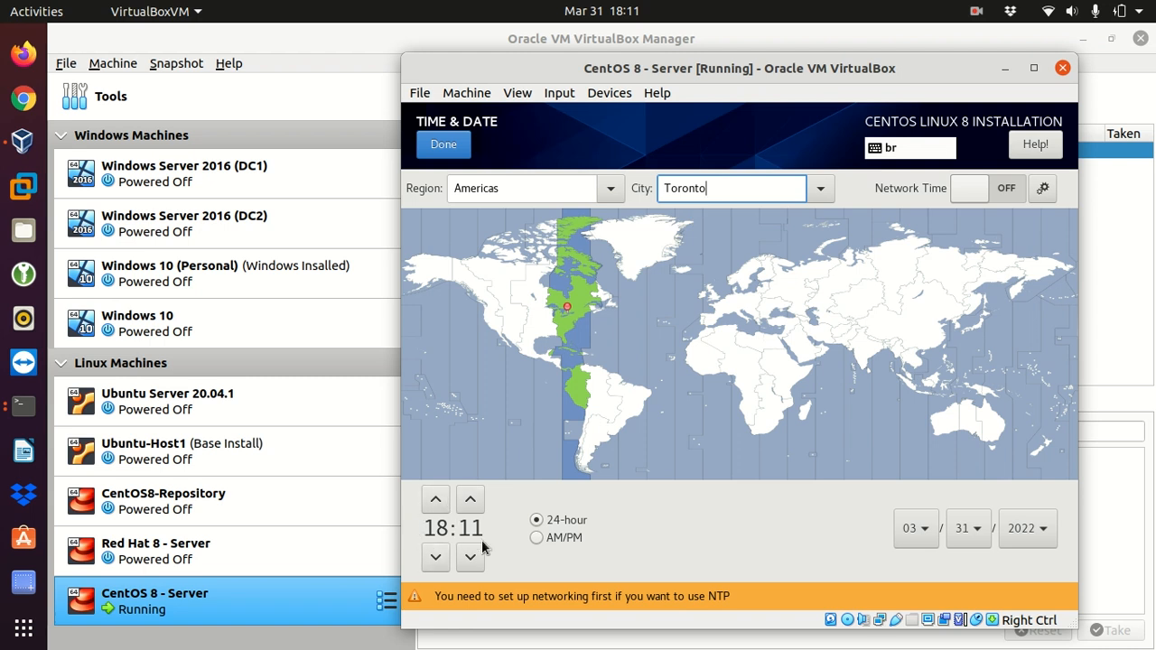
pyautogui.click(450, 149)
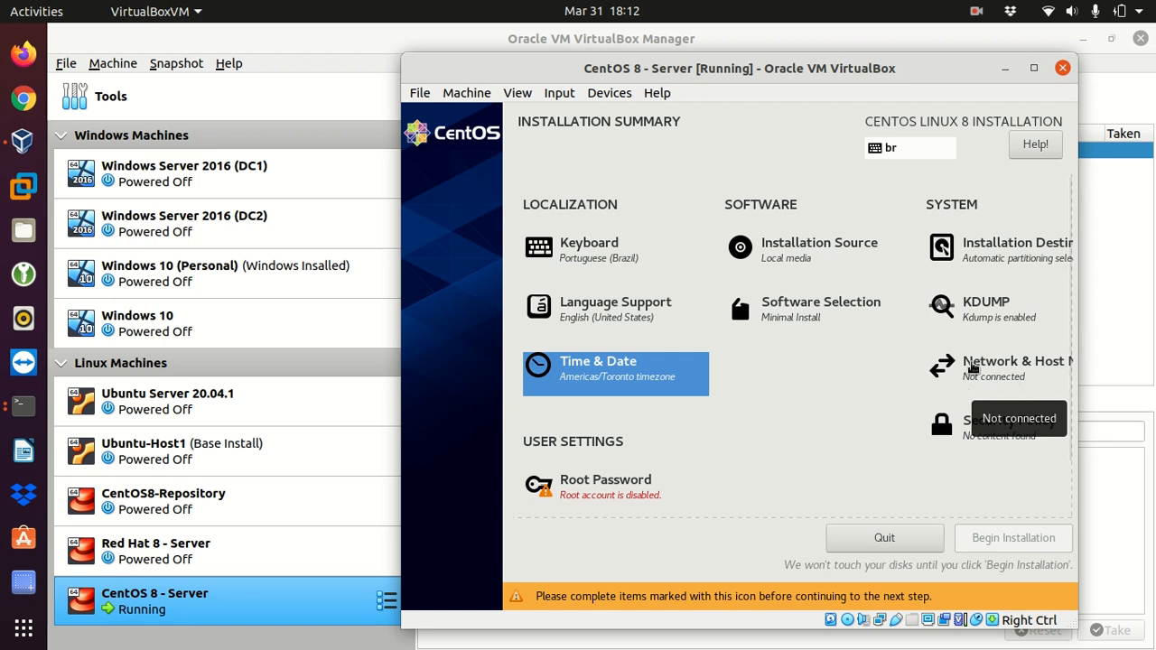
# Step: Turn on the Ethernet (enp0s3) connection and apply CentOS8-Server as the host name
pyautogui.click(973, 367)
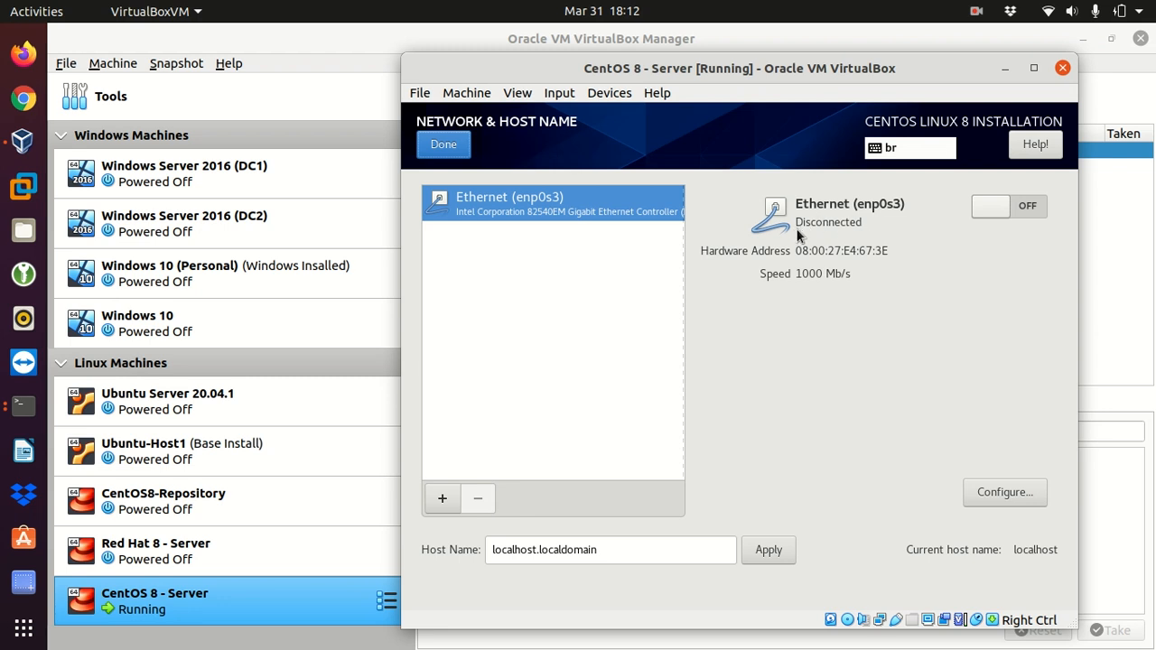
pyautogui.click(1006, 210)
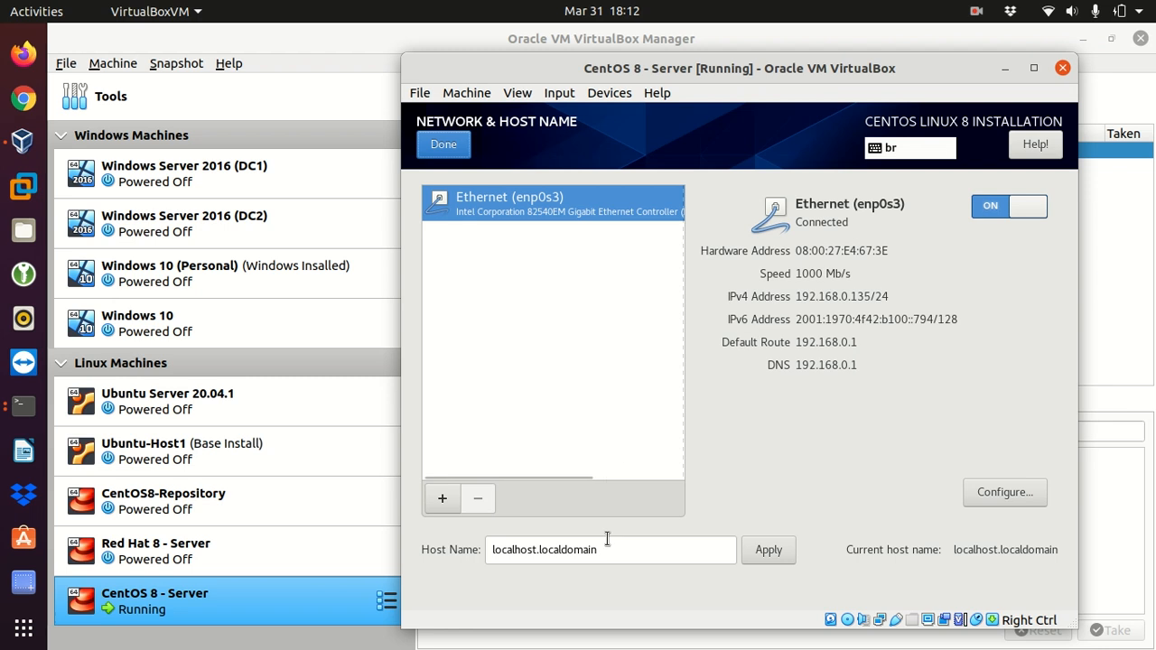
pyautogui.moveTo(622, 552); pyautogui.dragTo(454, 547)
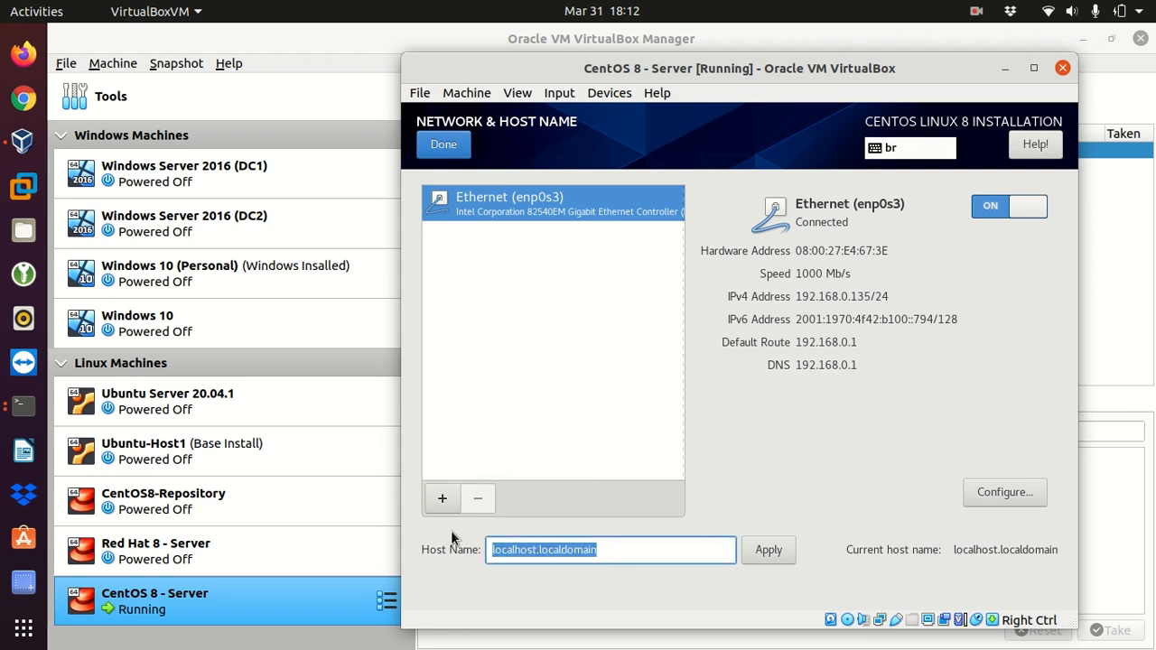
pyautogui.write('Cent')
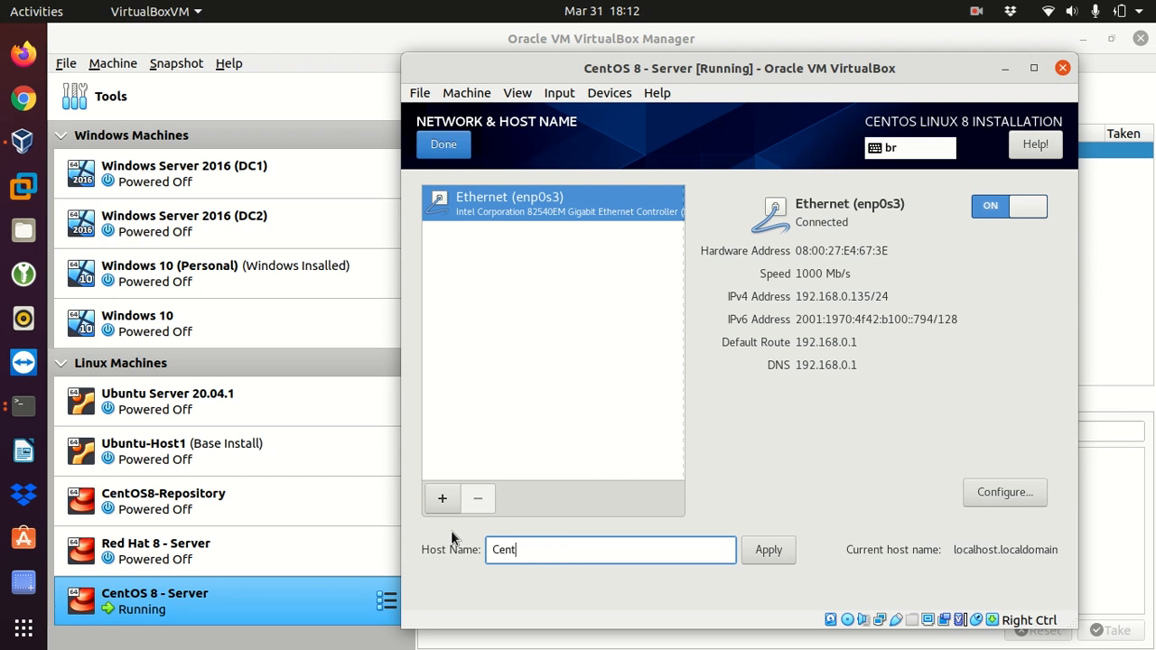
pyautogui.write('OS8-Server')
pyautogui.click(766, 555)
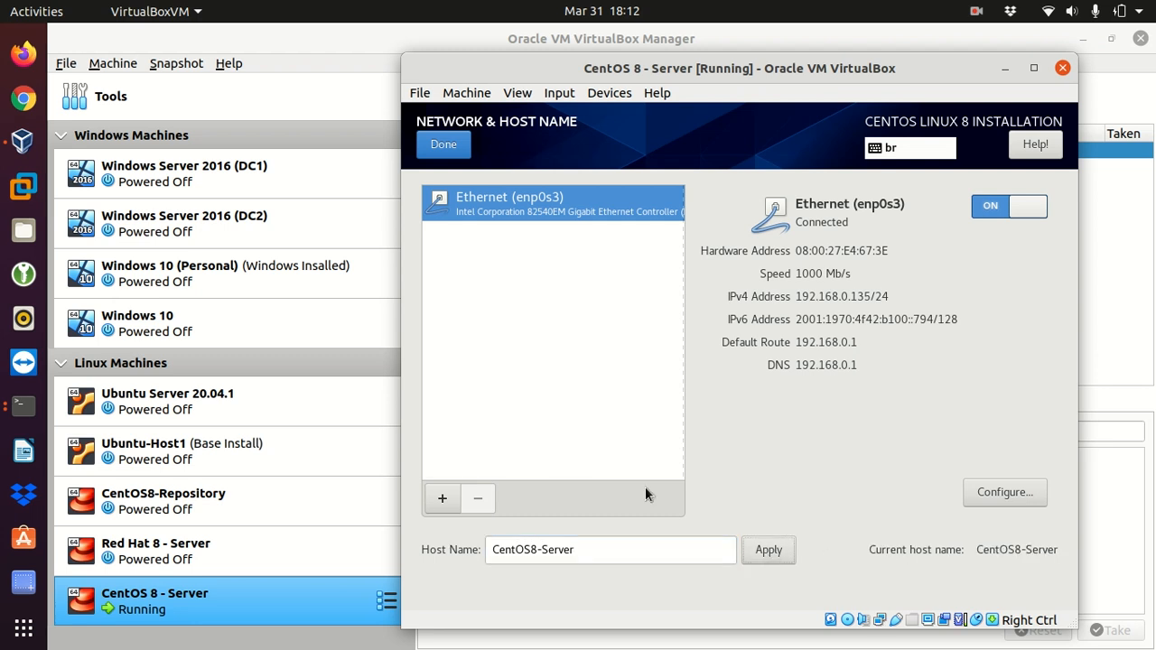
pyautogui.click(438, 145)
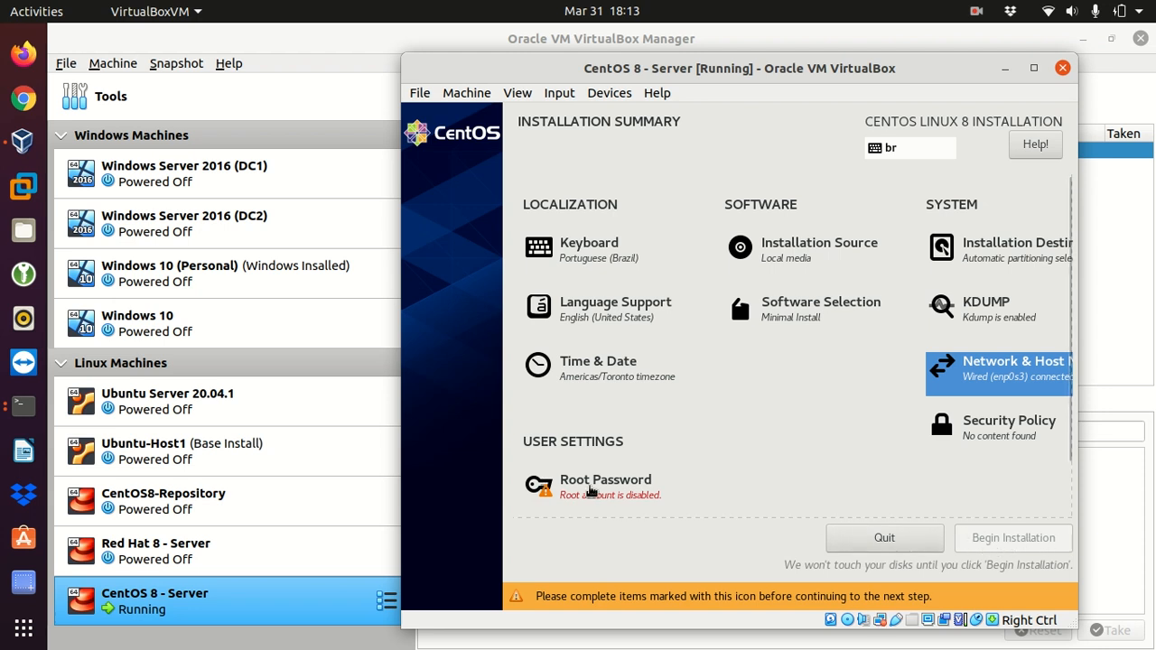
# Step: Enter and confirm the root password, and begin the CentOS Linux 8 installation
pyautogui.scroll(-2, 636, 467)
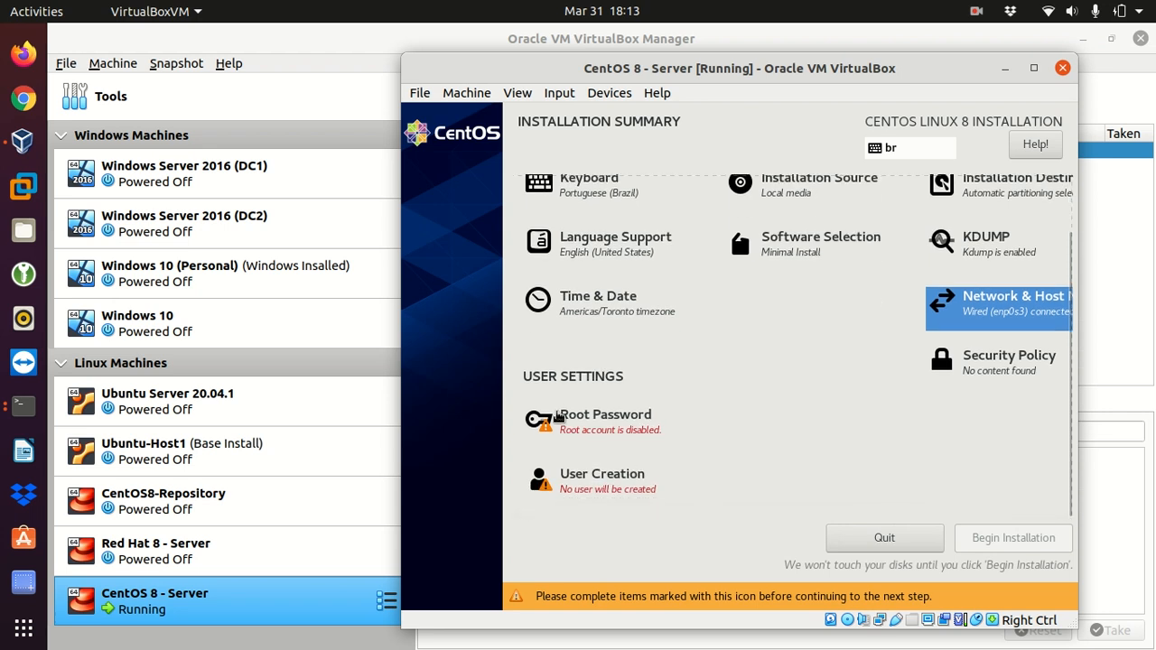
pyautogui.click(605, 417)
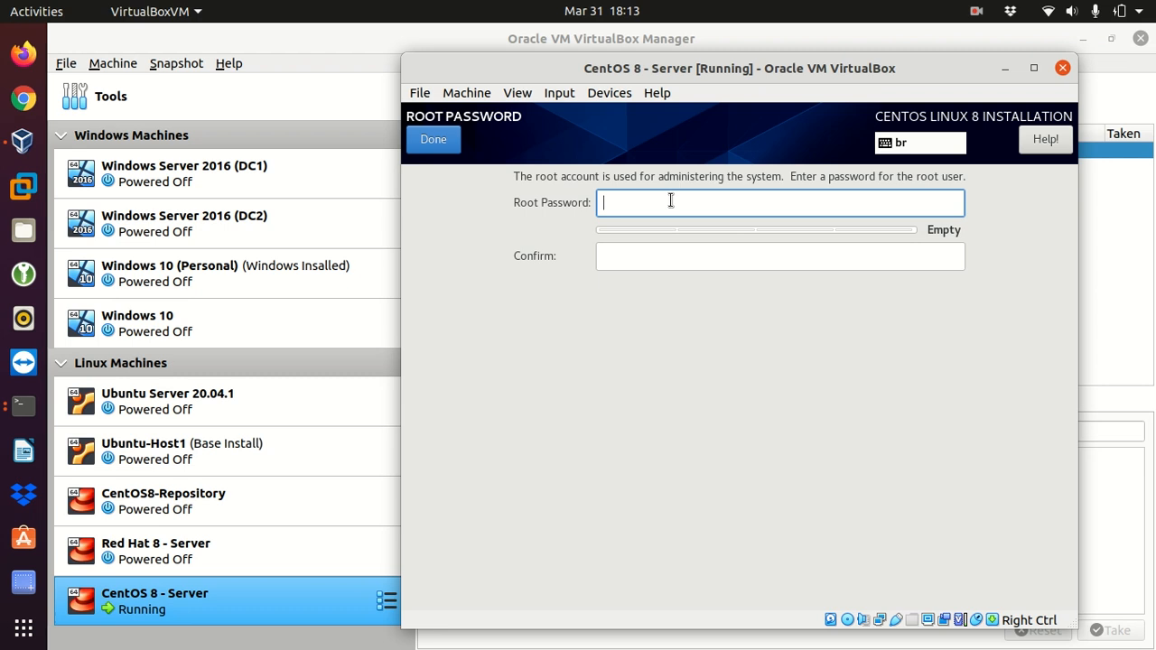
pyautogui.write('•••••••••••')
pyautogui.click(679, 268)
pyautogui.write('•••••••••••')
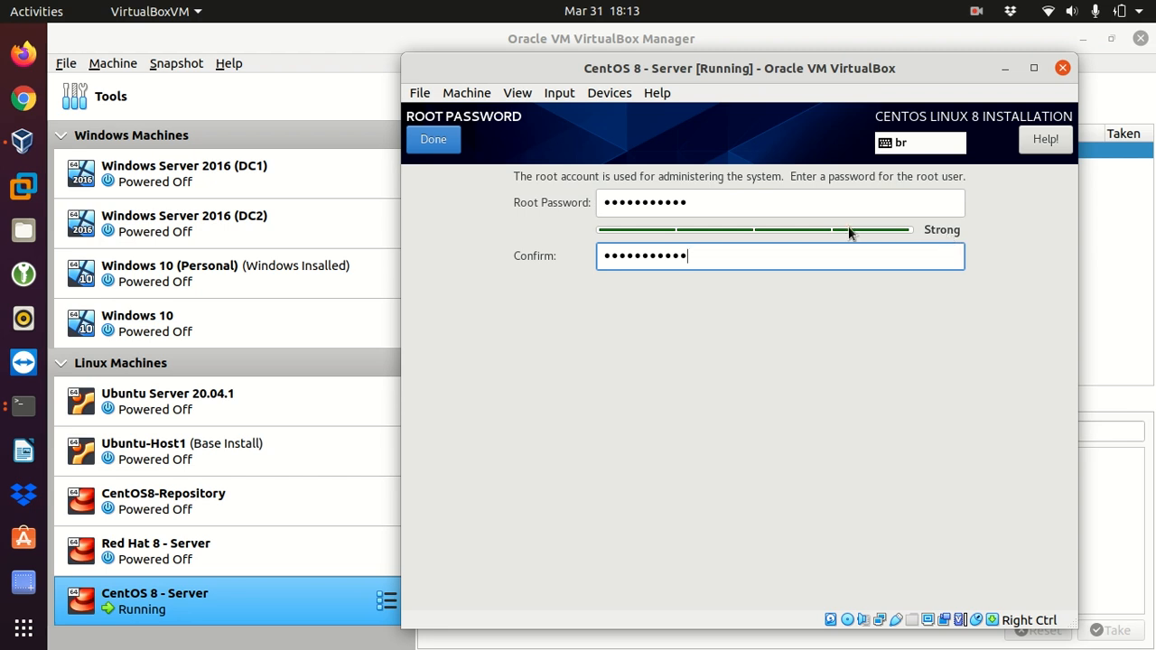
pyautogui.click(434, 140)
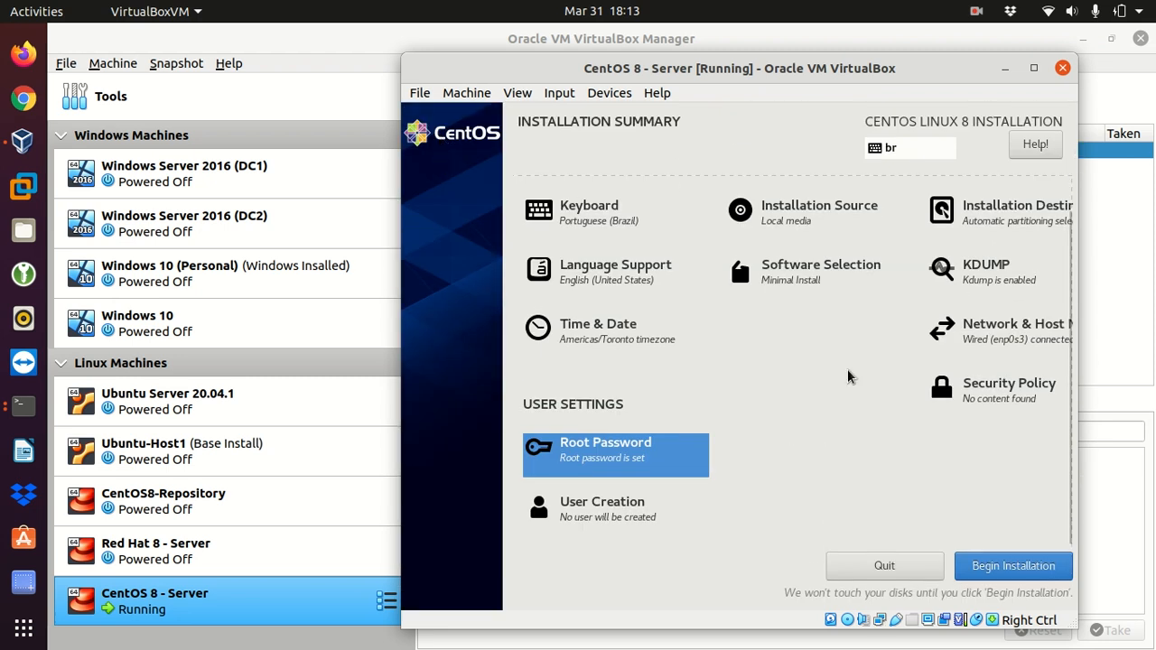
pyautogui.click(1020, 575)
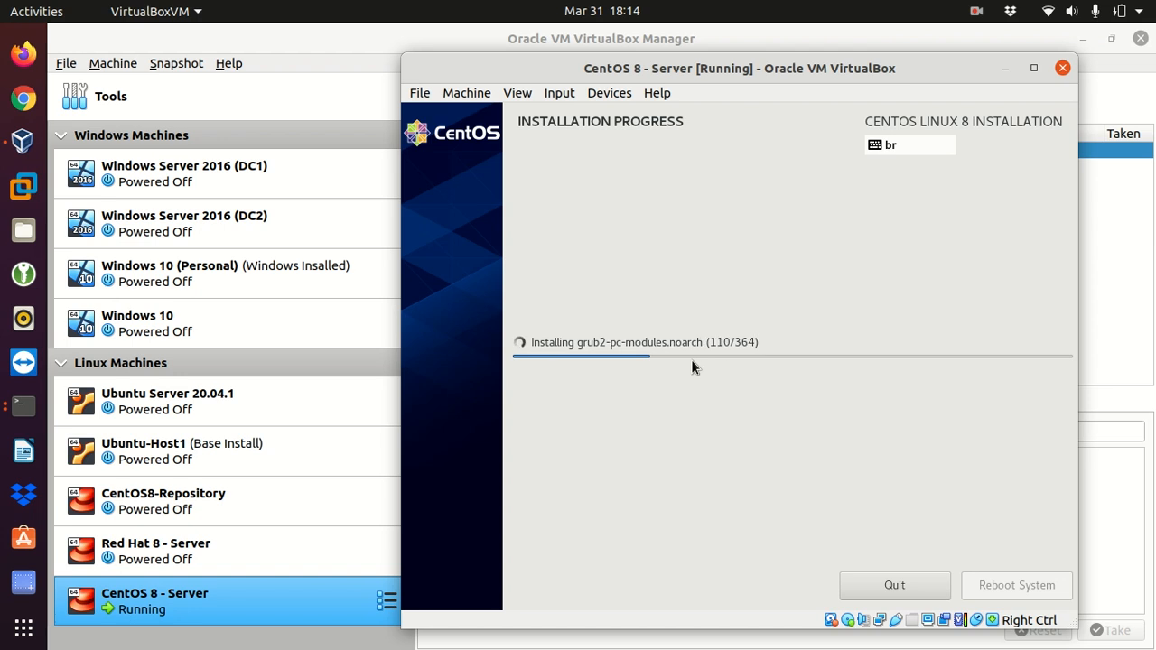
pyautogui.click(975, 13)
pyautogui.click(960, 94)
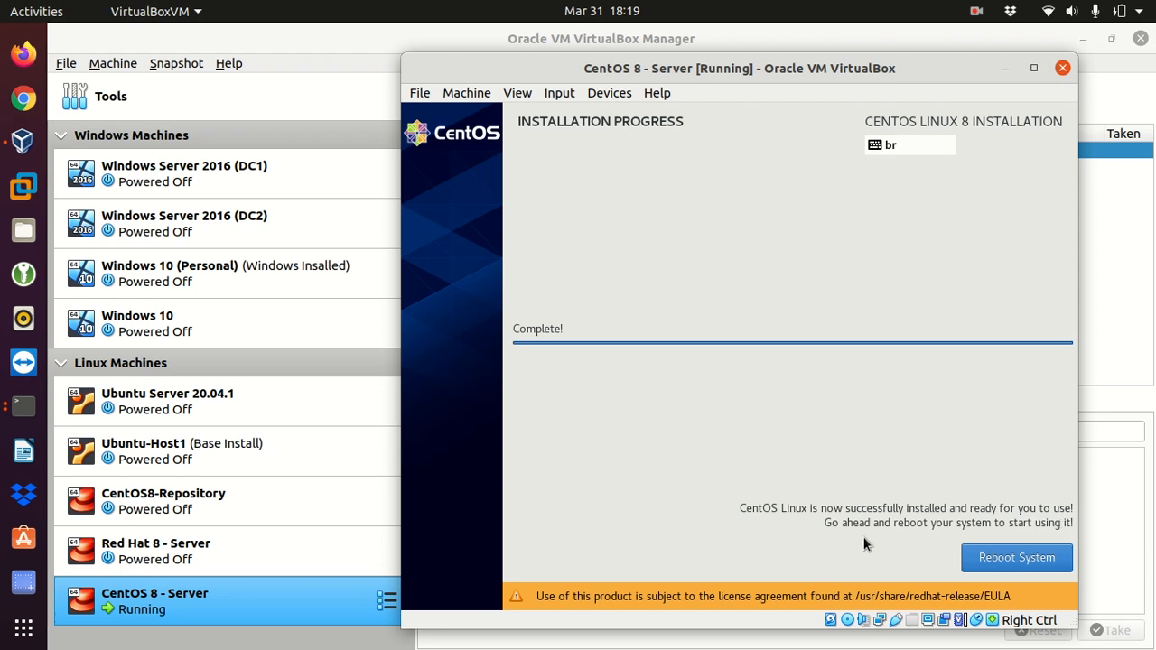
# Step: Reboot the system after the installation and log in as root with the root password
pyautogui.click(1019, 559)
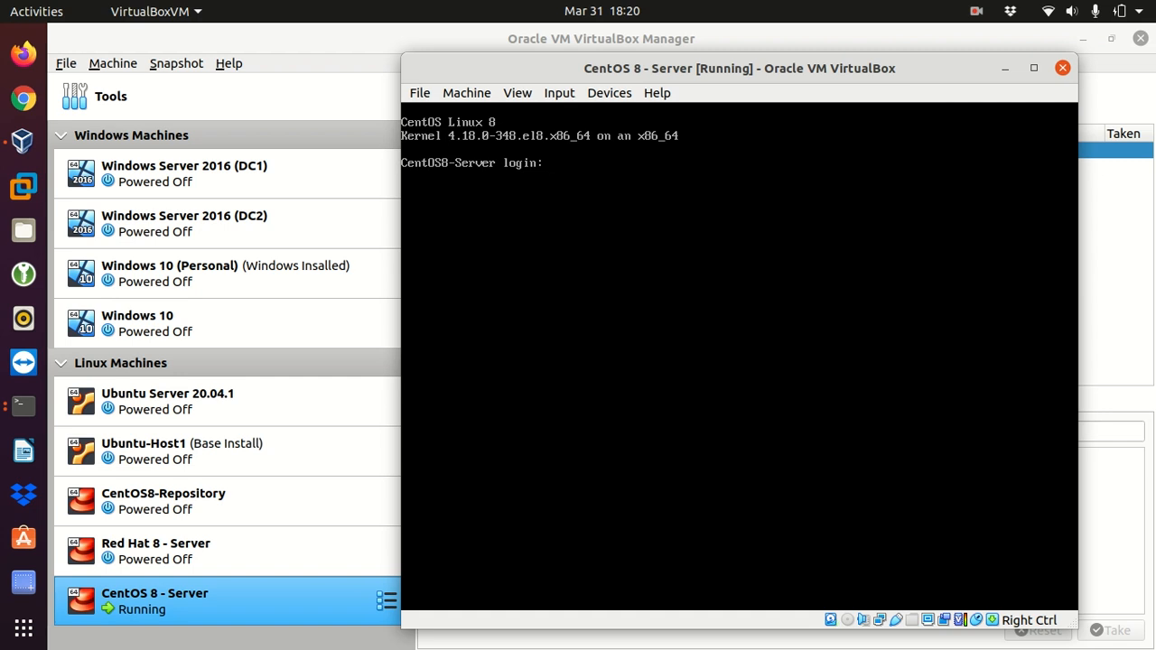
pyautogui.write('root')
pyautogui.press('Return')
pyautogui.press('Return')
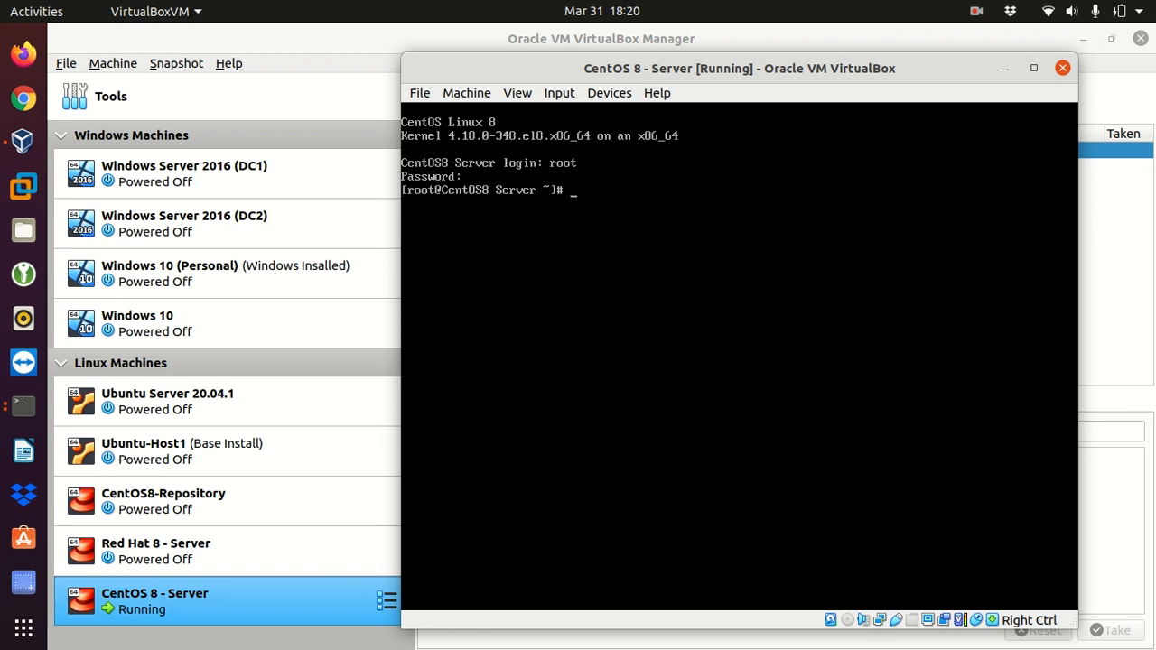
# Step: Check the enp0s3 interface address with "ip addr show |grep enp0s3" and the machine's name with "hostname"
pyautogui.write('ip addr show |grep en')
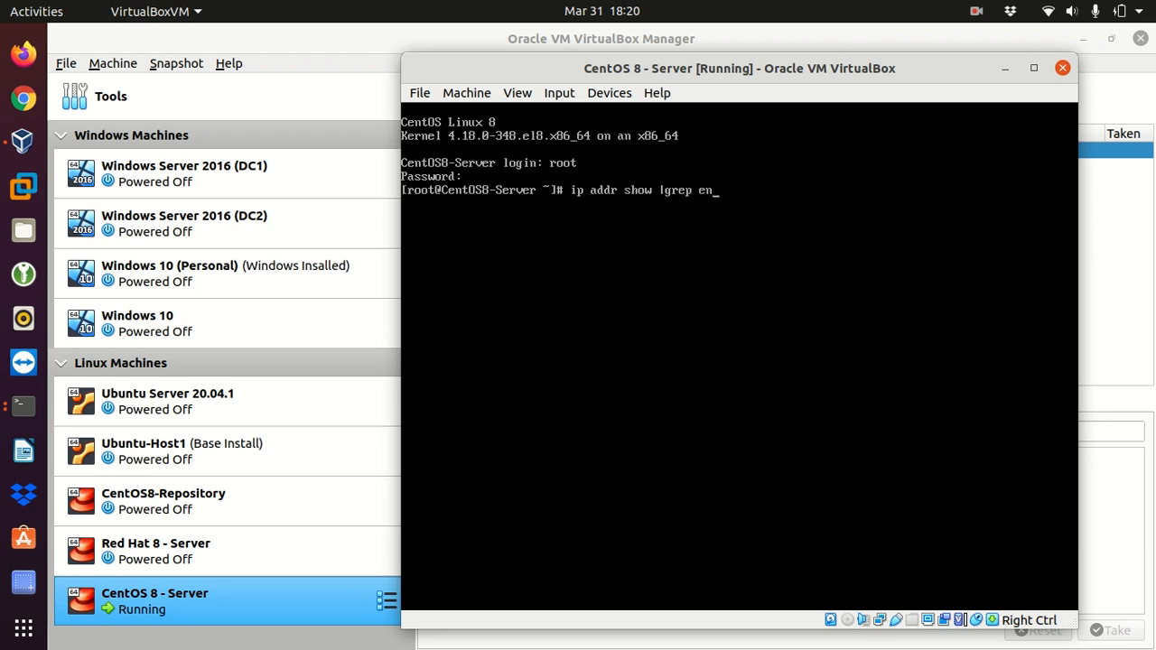
pyautogui.write('p0s3')
pyautogui.press('Return')
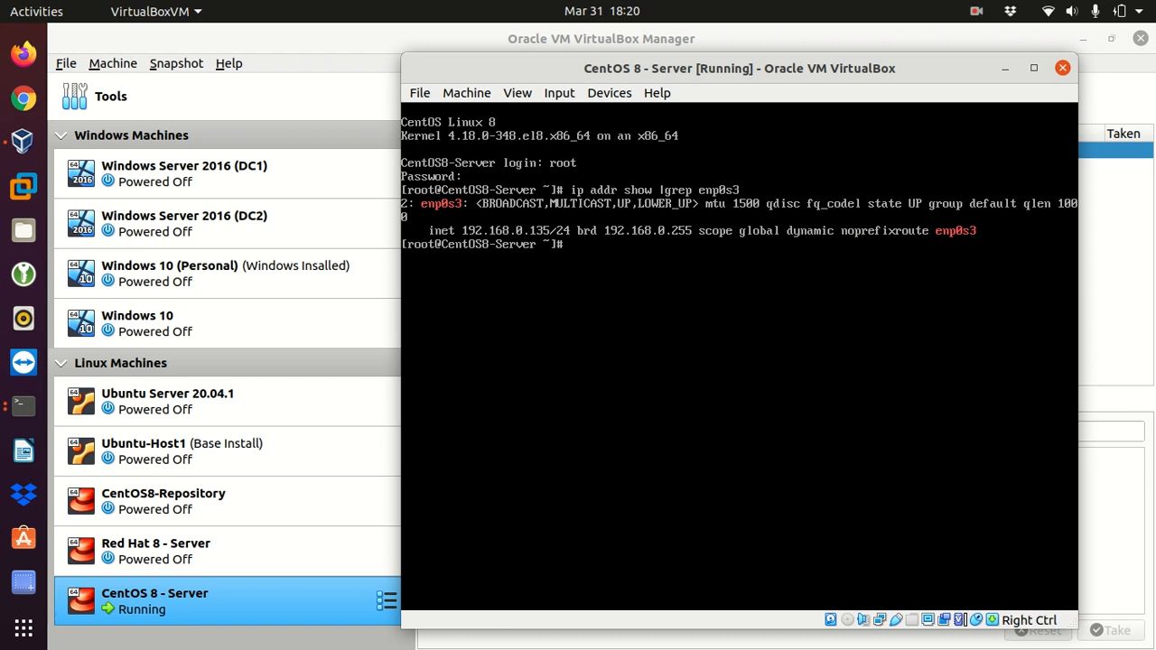
pyautogui.write('hostname')
pyautogui.press('Return')
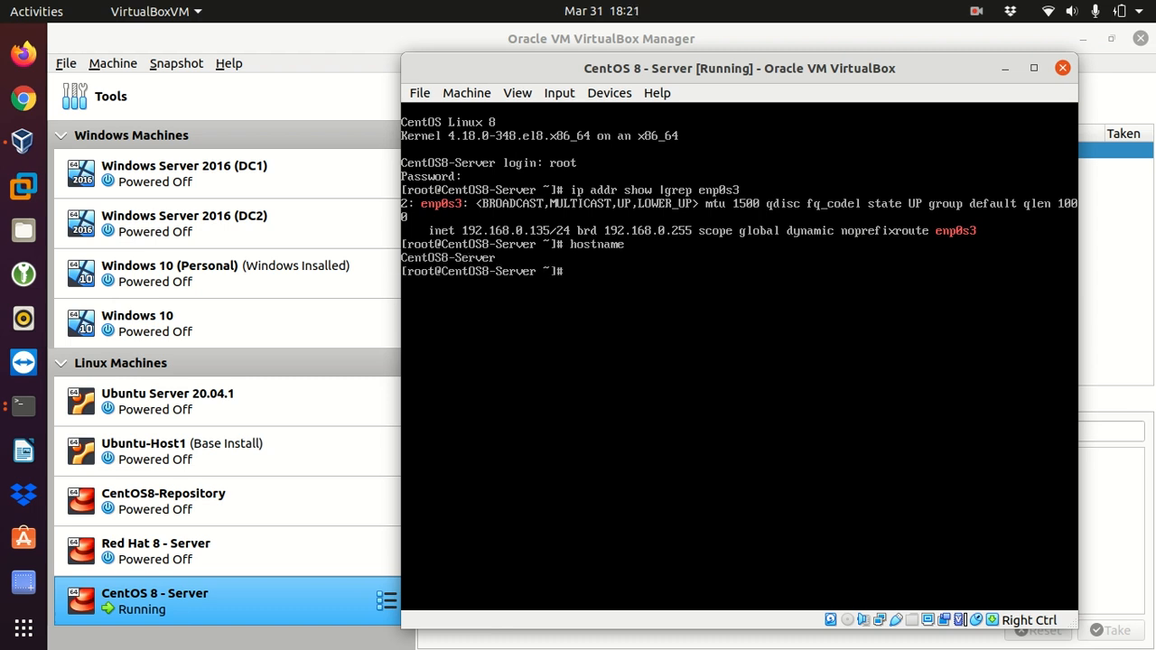